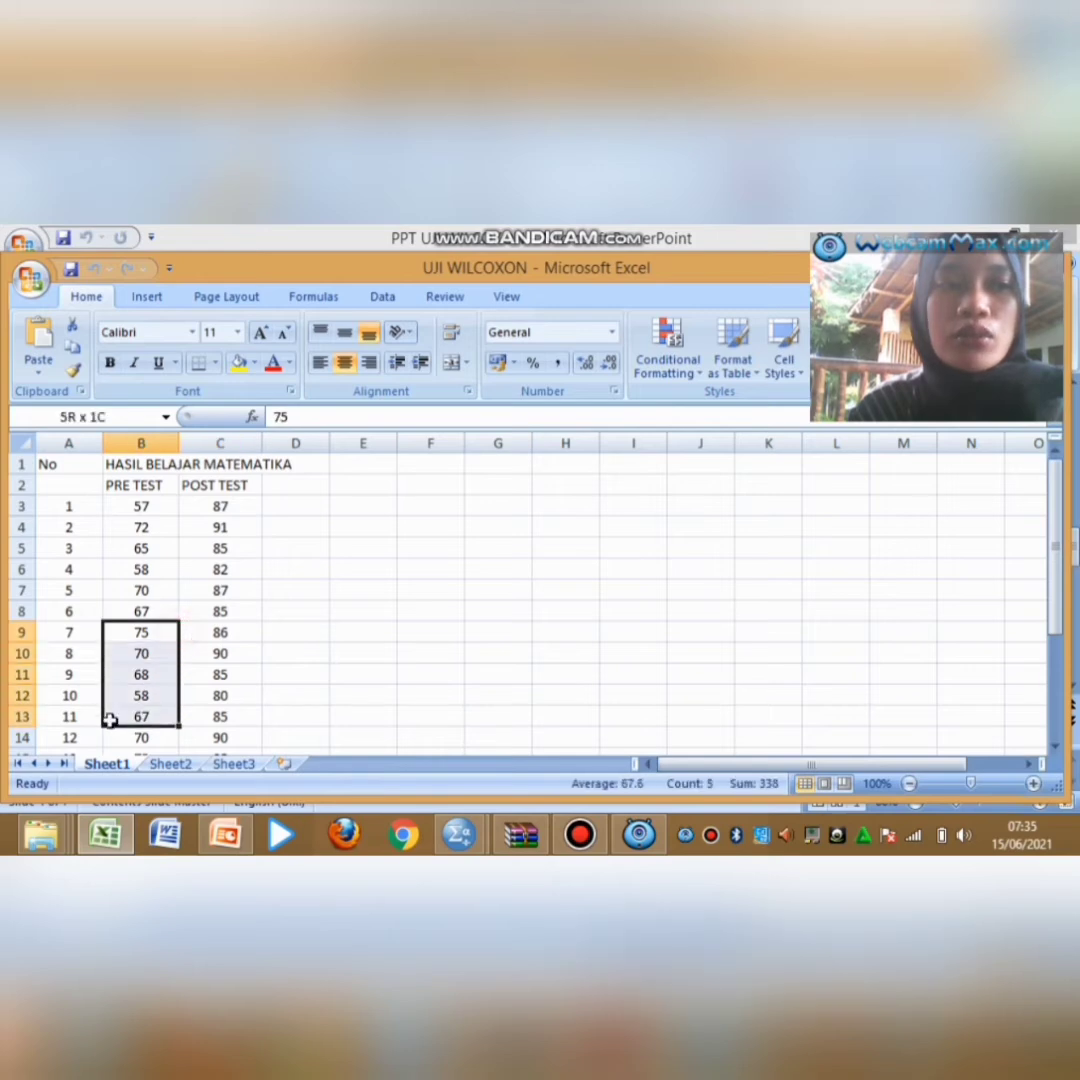
# Switch to the SPSS data editor and define two variables named PRE and POST in the variable view
pyautogui.click(357, 615)
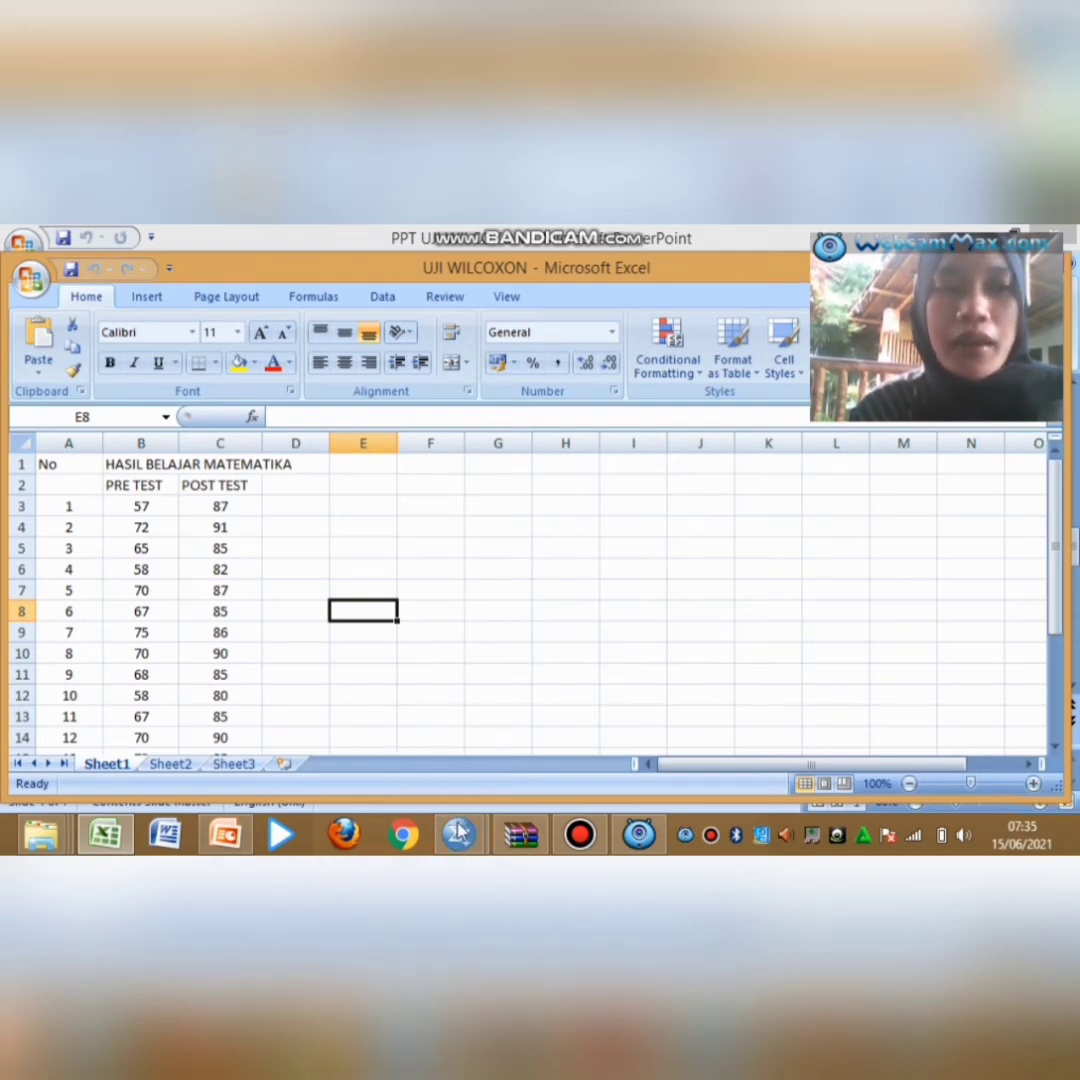
pyautogui.moveTo(458, 835)
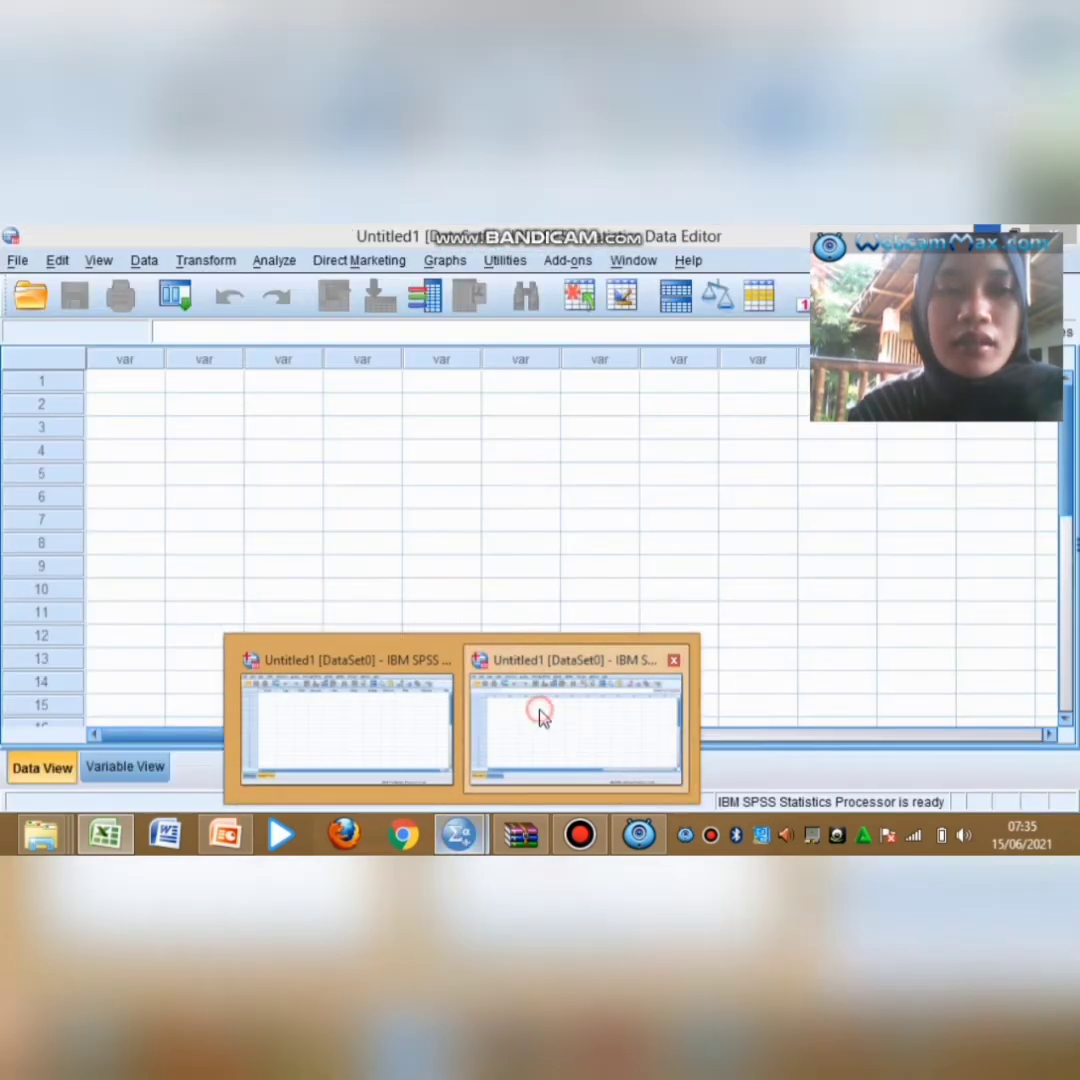
pyautogui.click(540, 721)
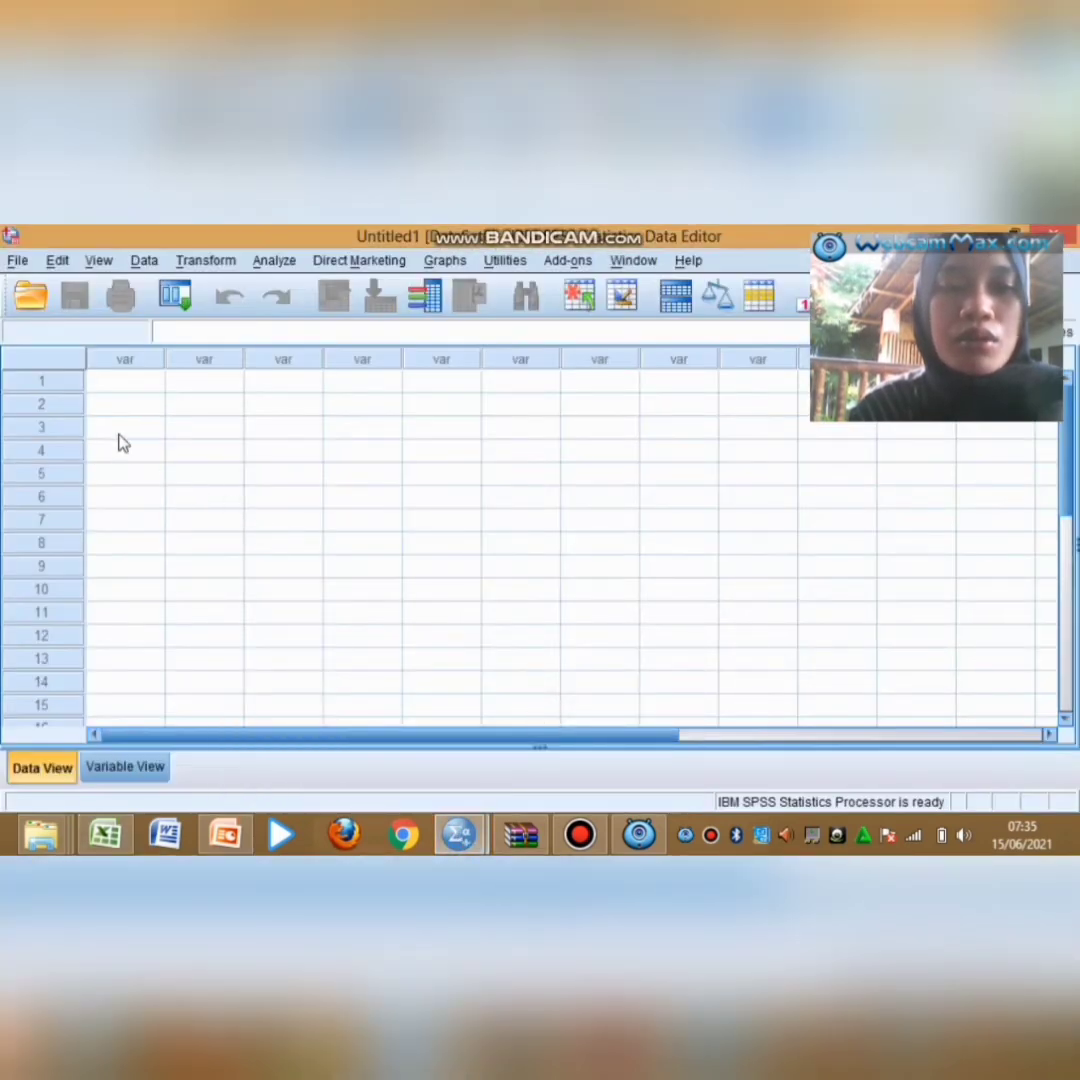
pyautogui.click(122, 767)
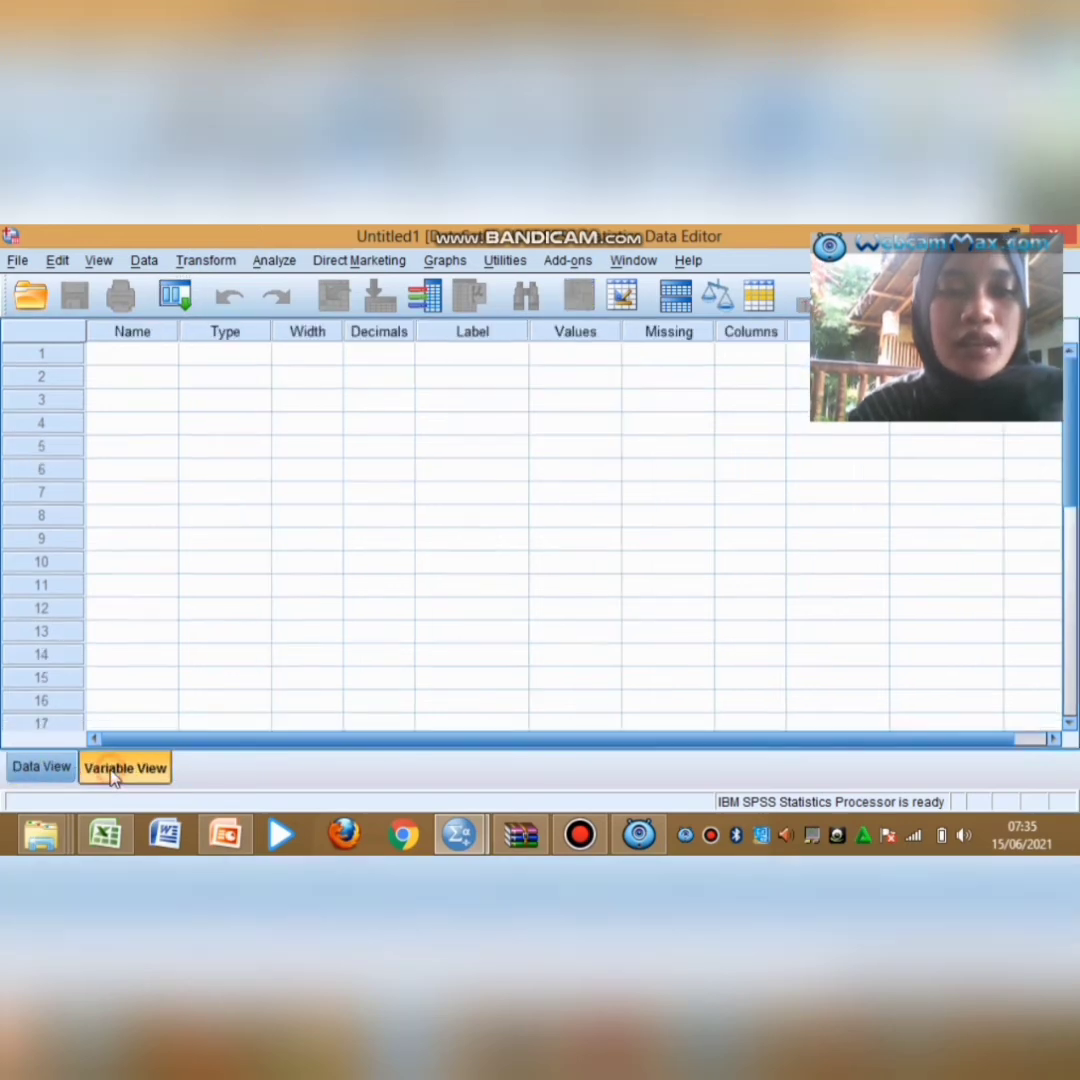
pyautogui.click(135, 355)
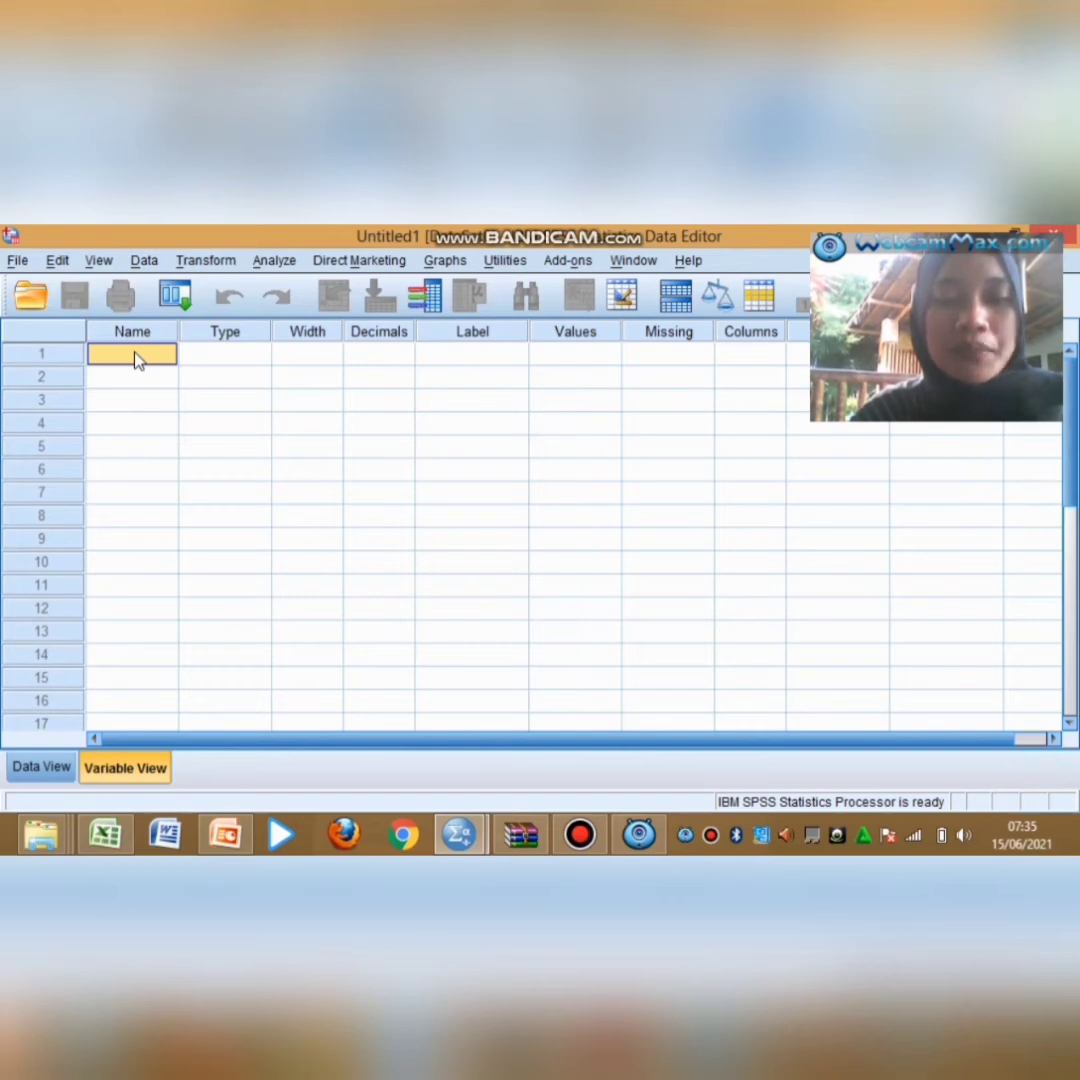
pyautogui.write('P')
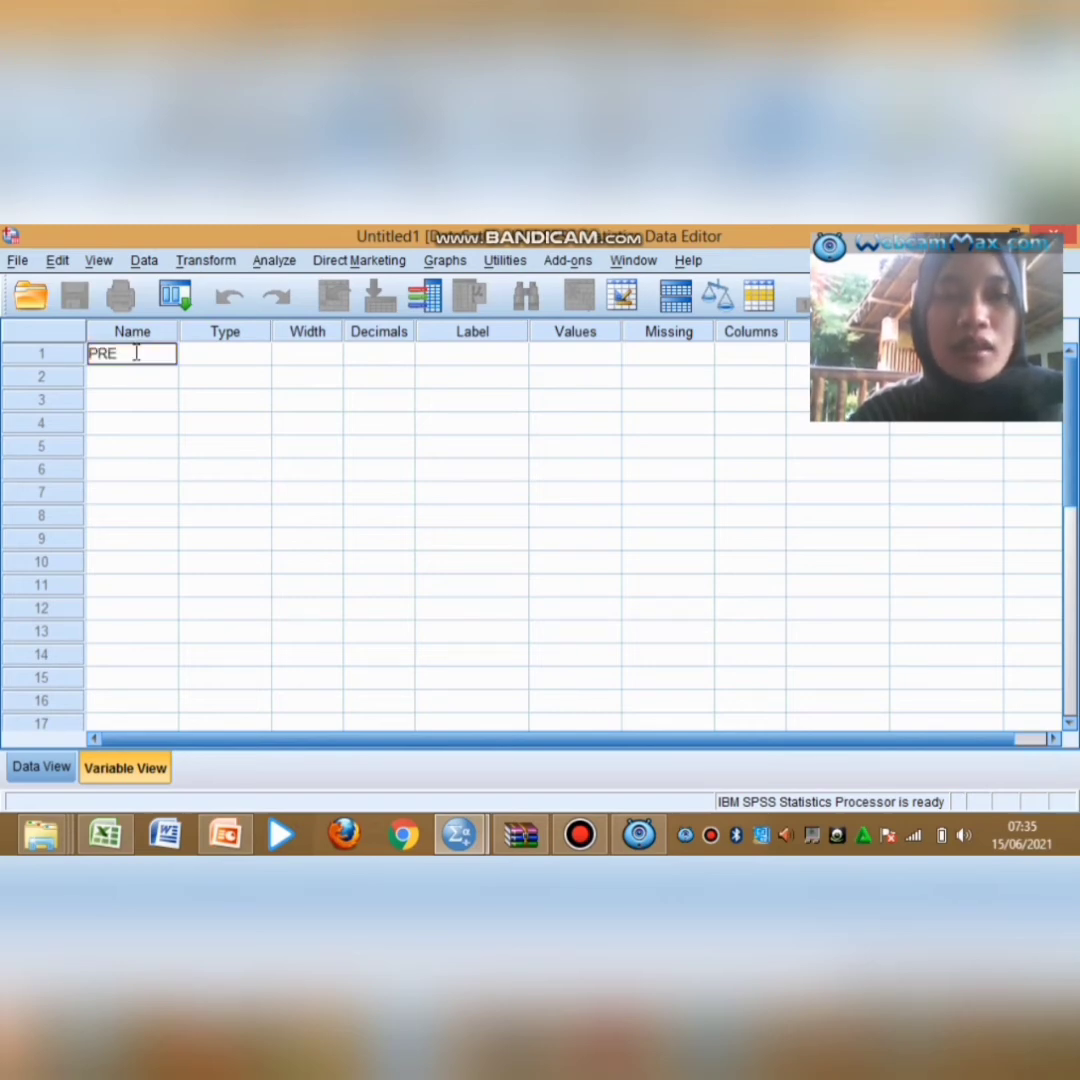
pyautogui.write('RE')
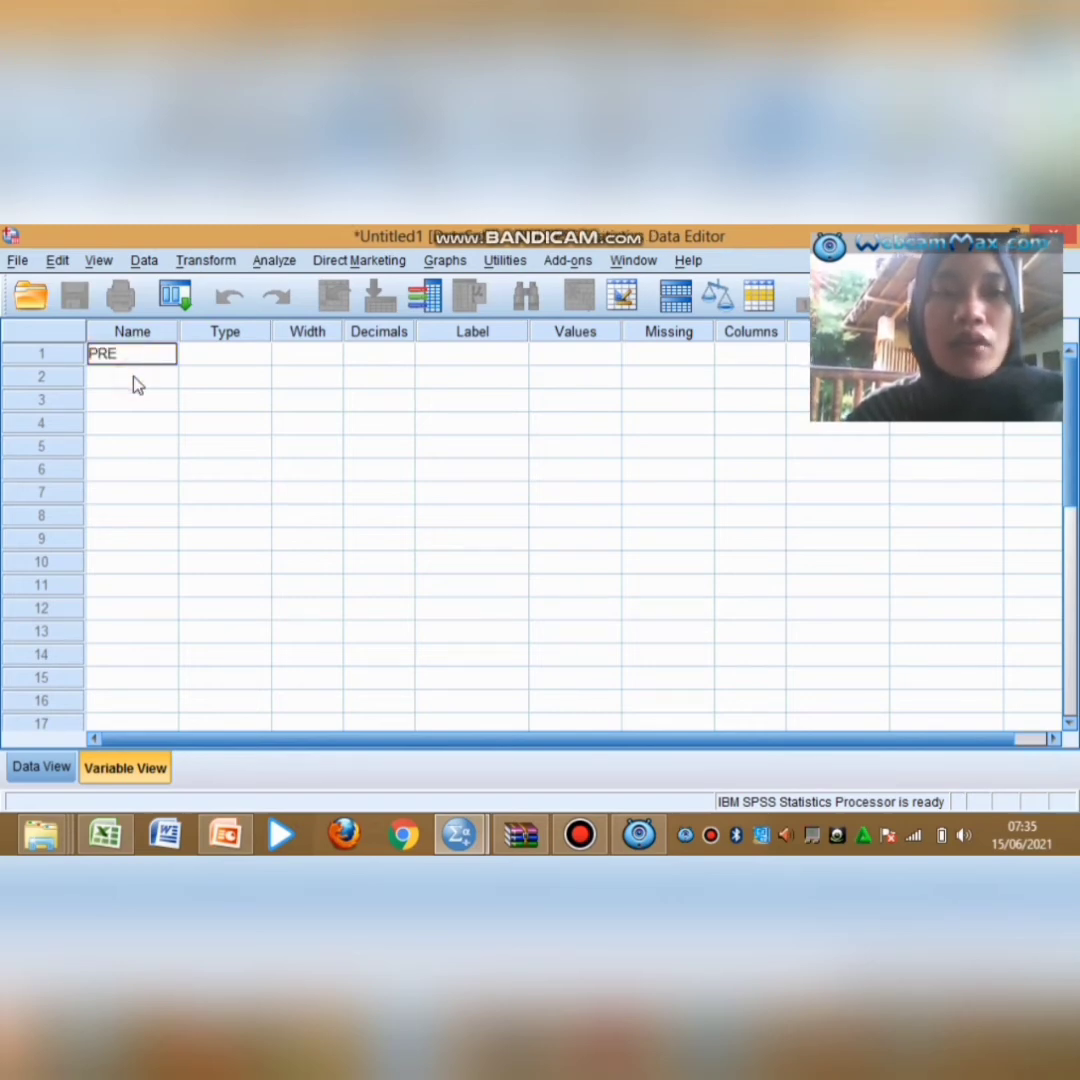
pyautogui.click(137, 377)
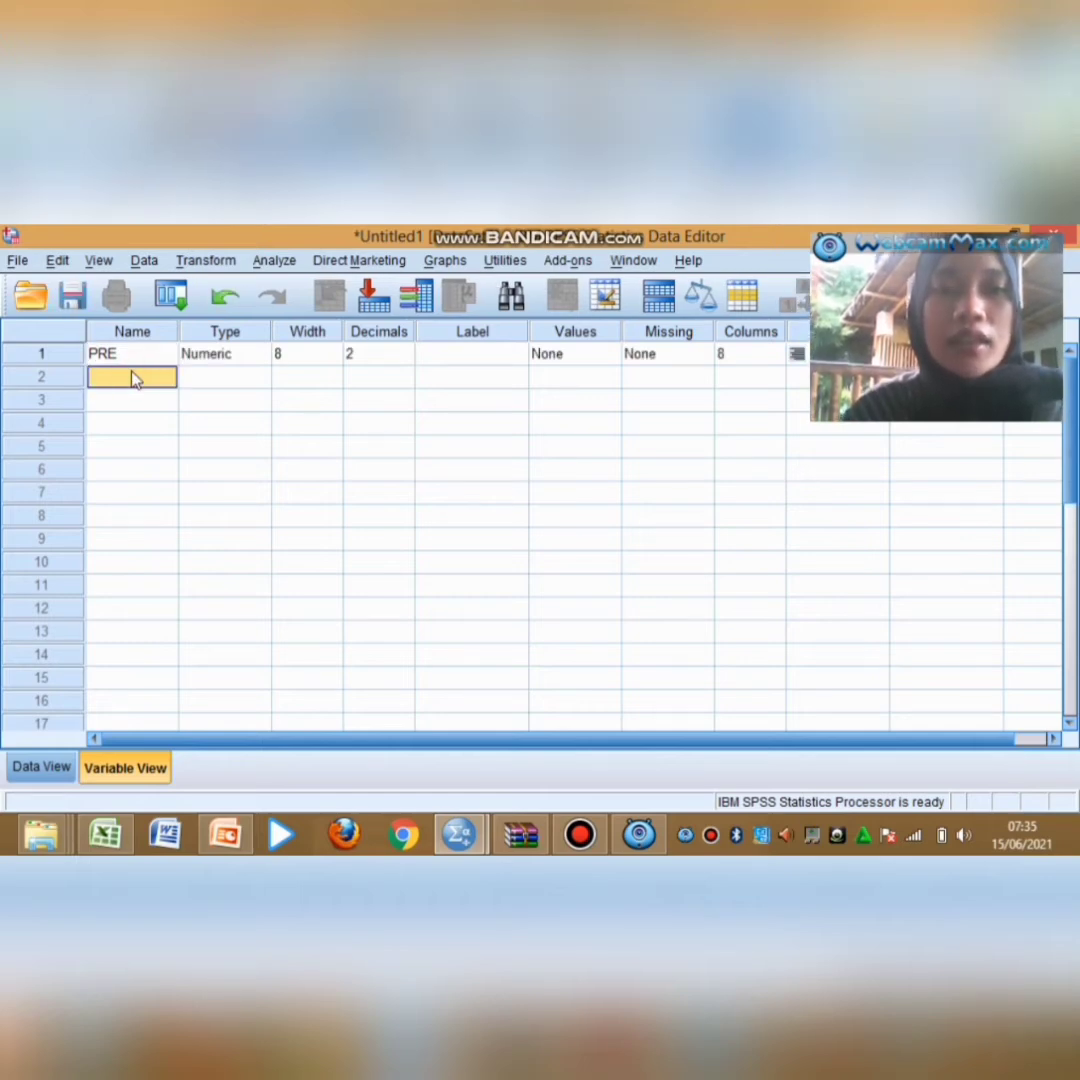
pyautogui.write('POST')
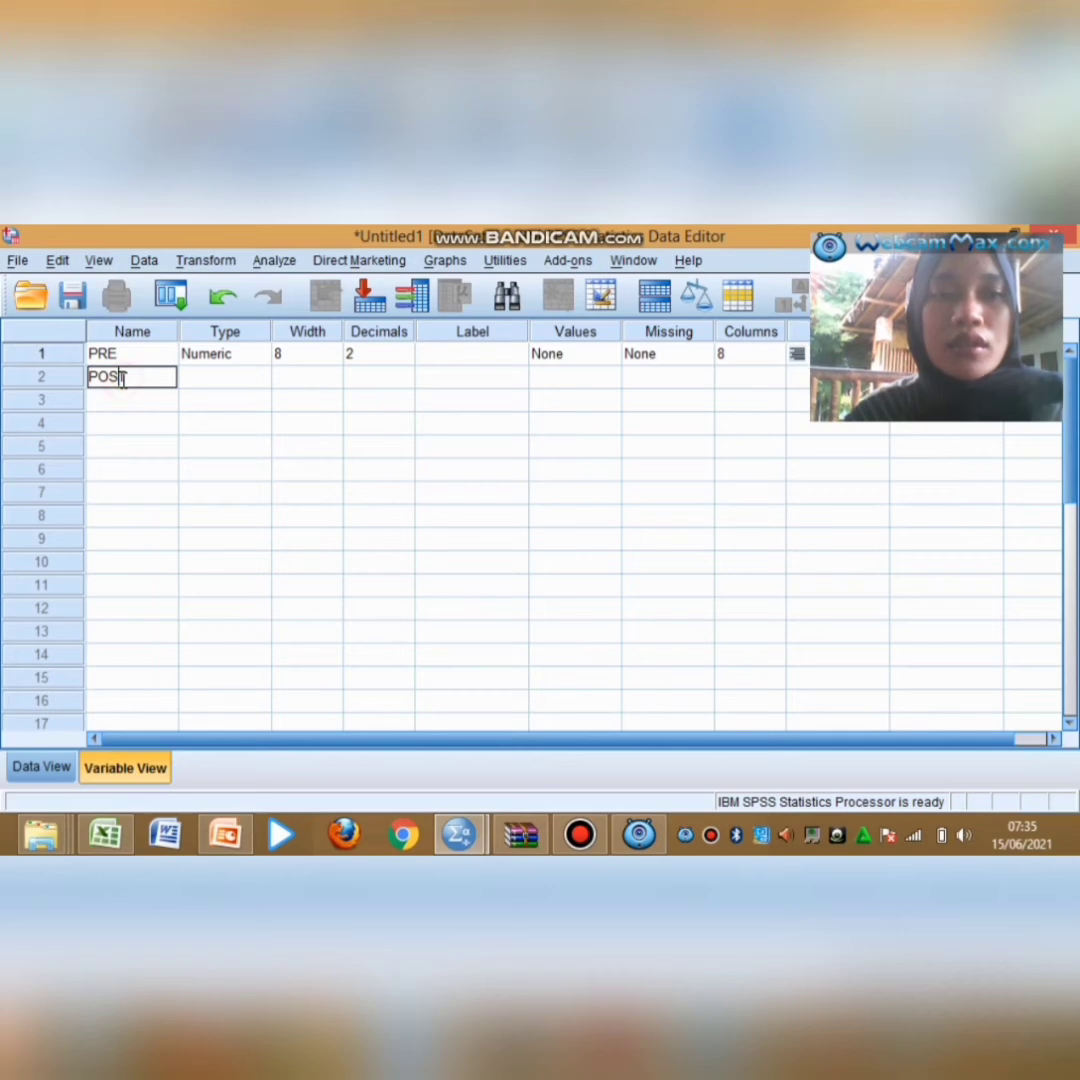
# Set the decimals of PRE and POST to 0 and label them PRE TEST and POST TEST
pyautogui.click(370, 358)
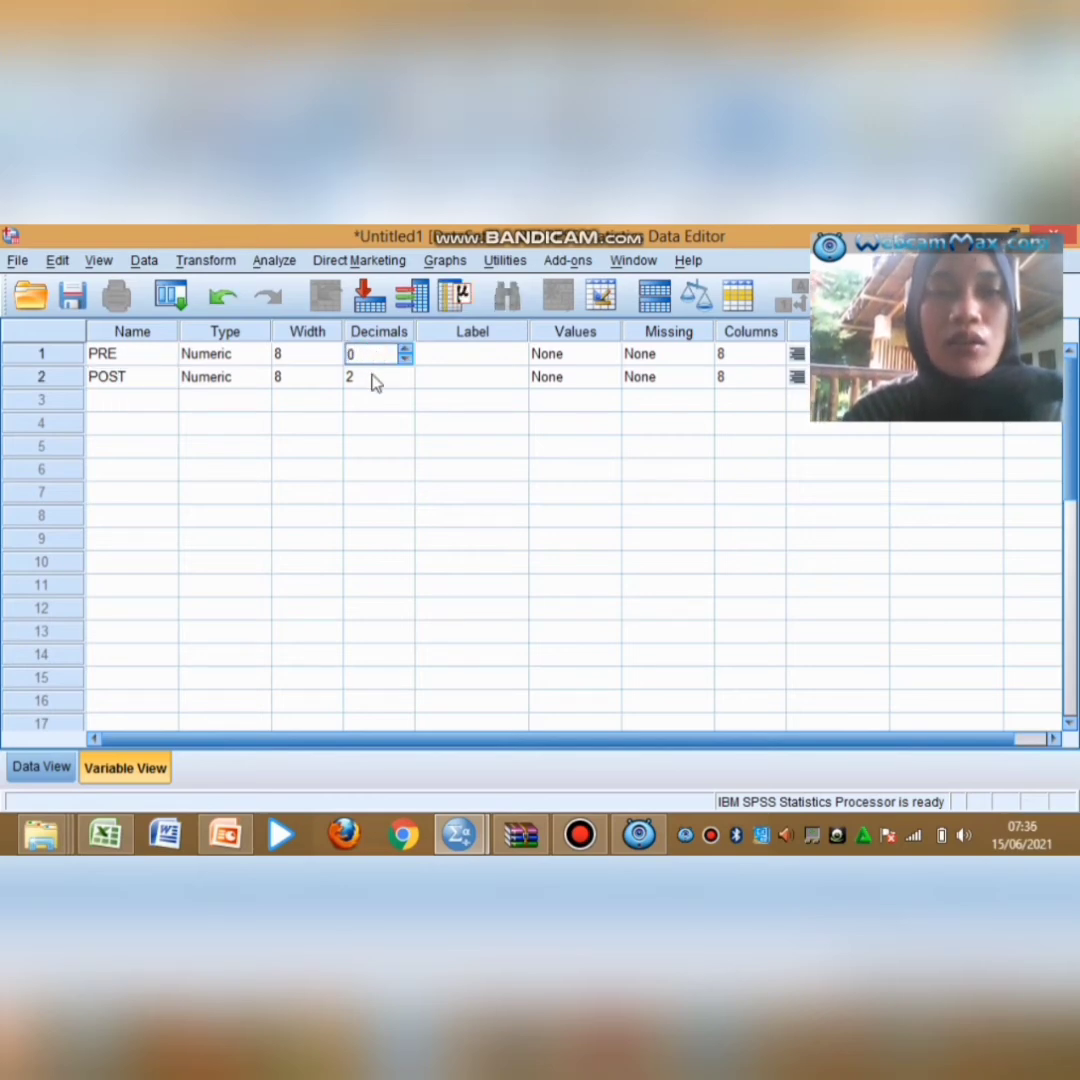
pyautogui.click(374, 377)
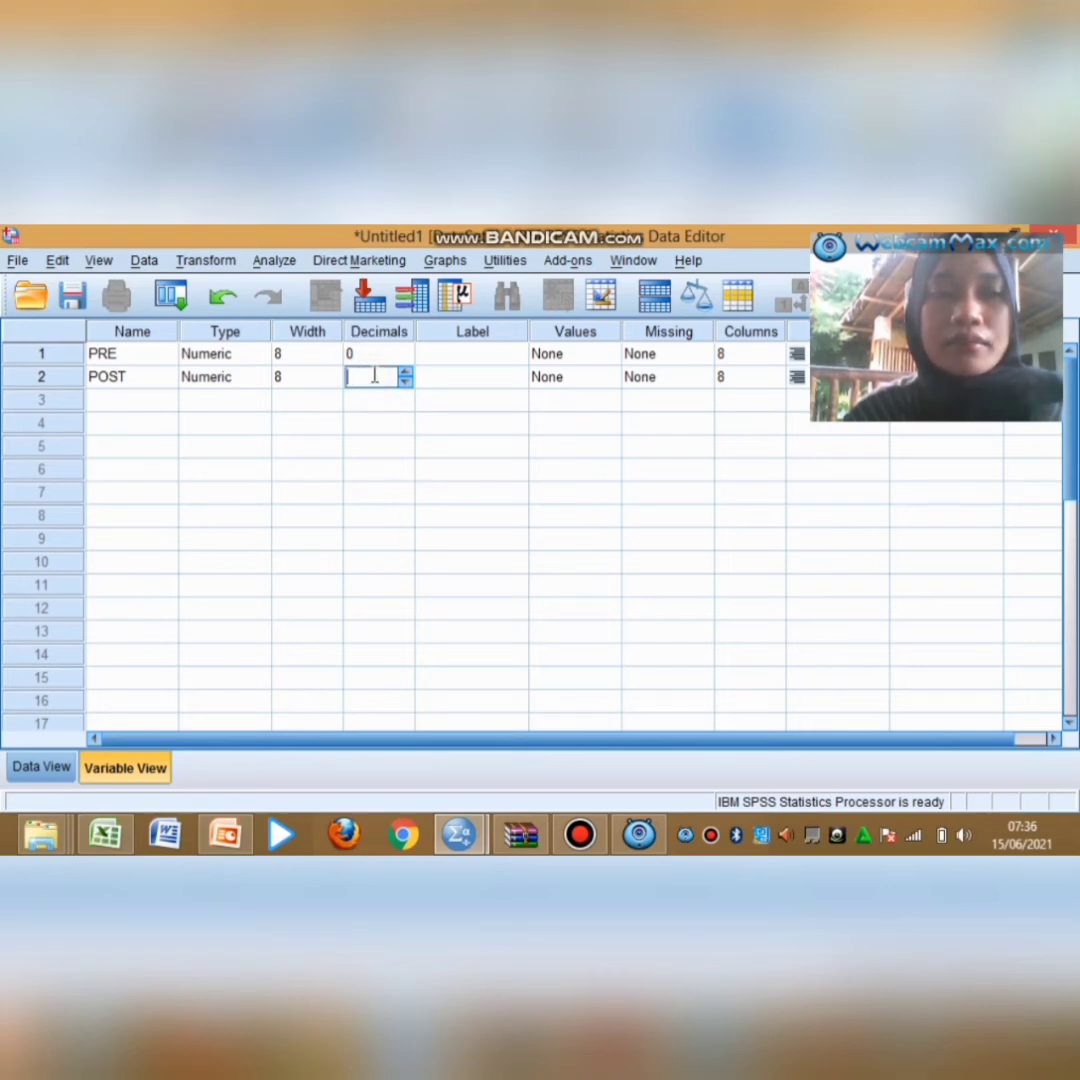
pyautogui.click(471, 357)
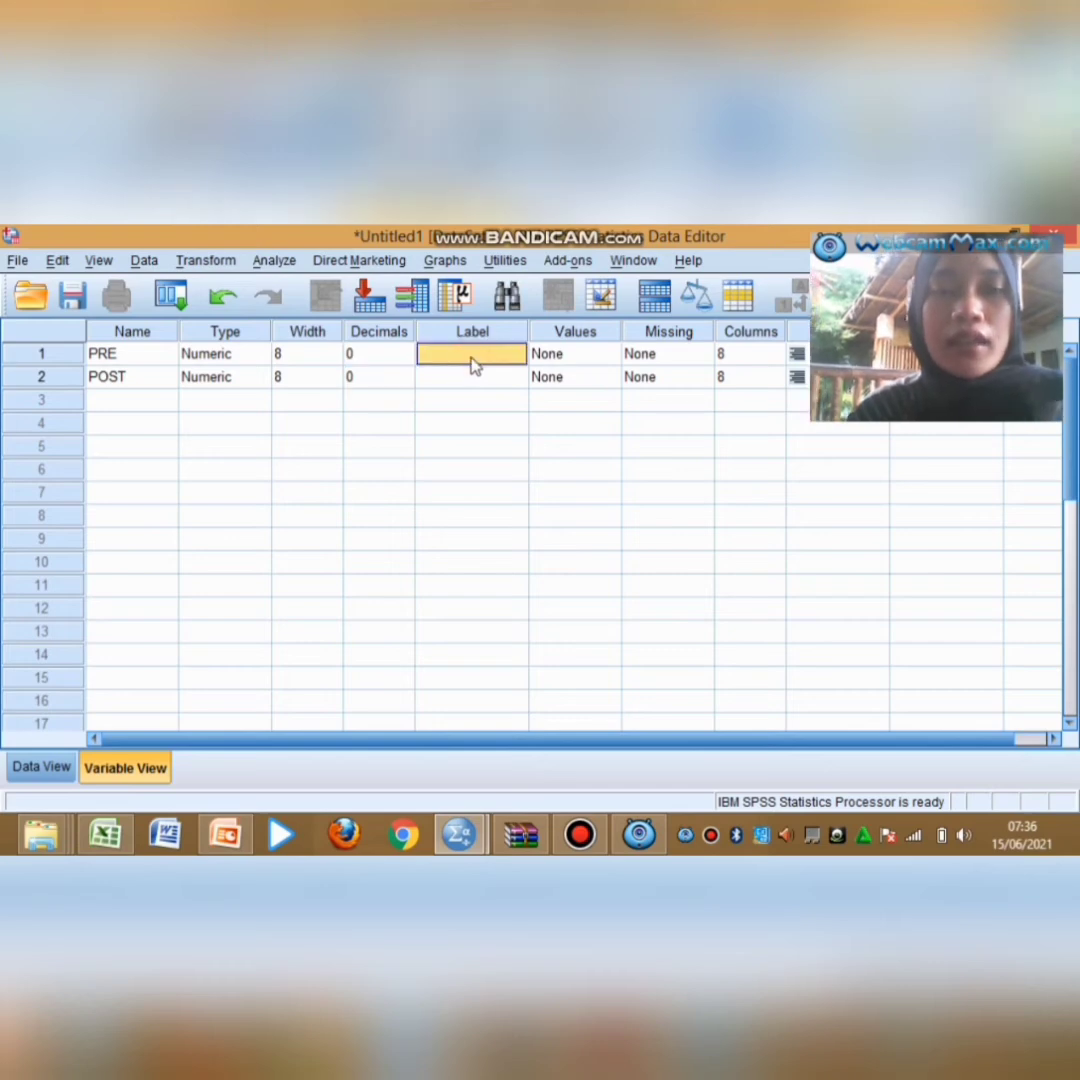
pyautogui.write('PRE TE')
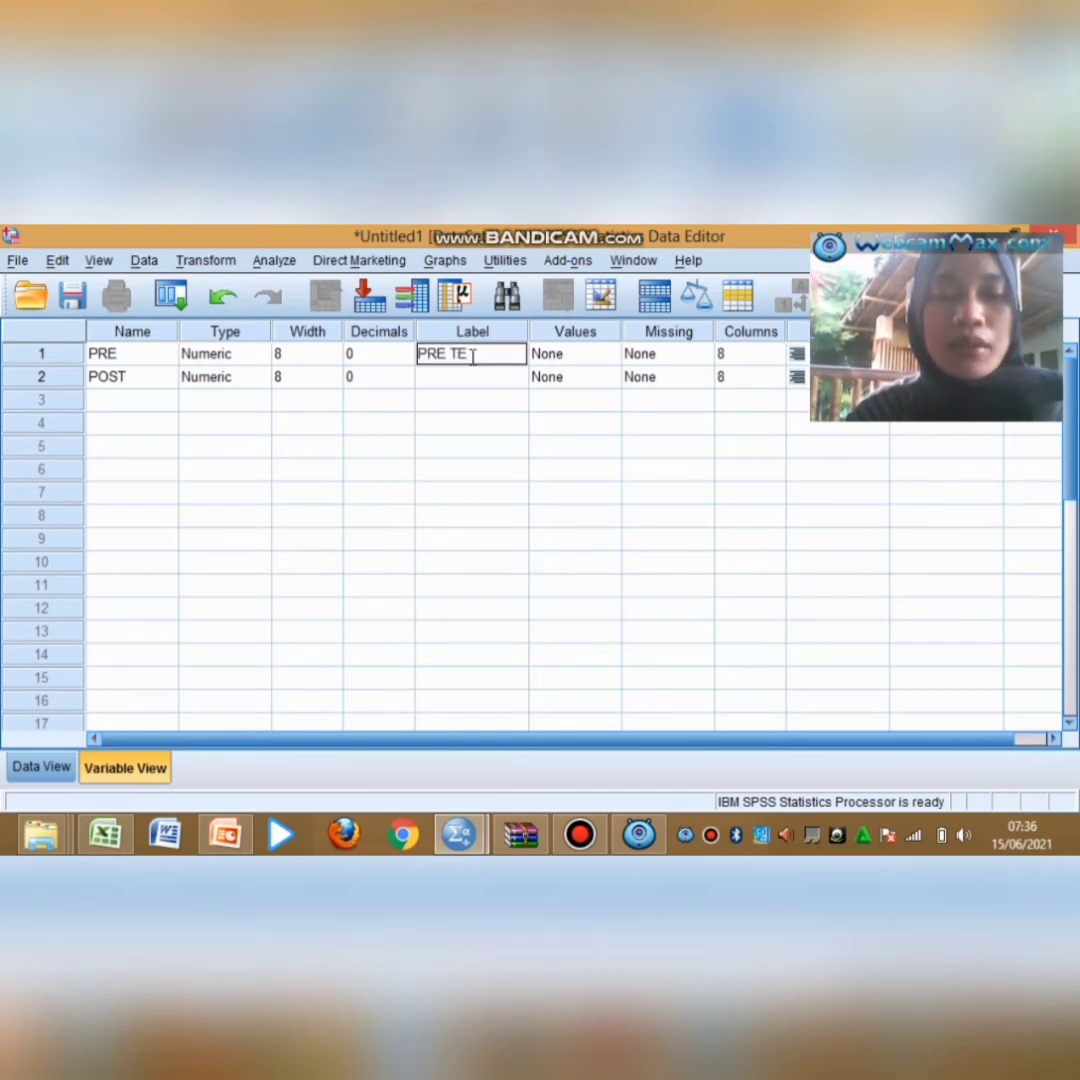
pyautogui.write('ST')
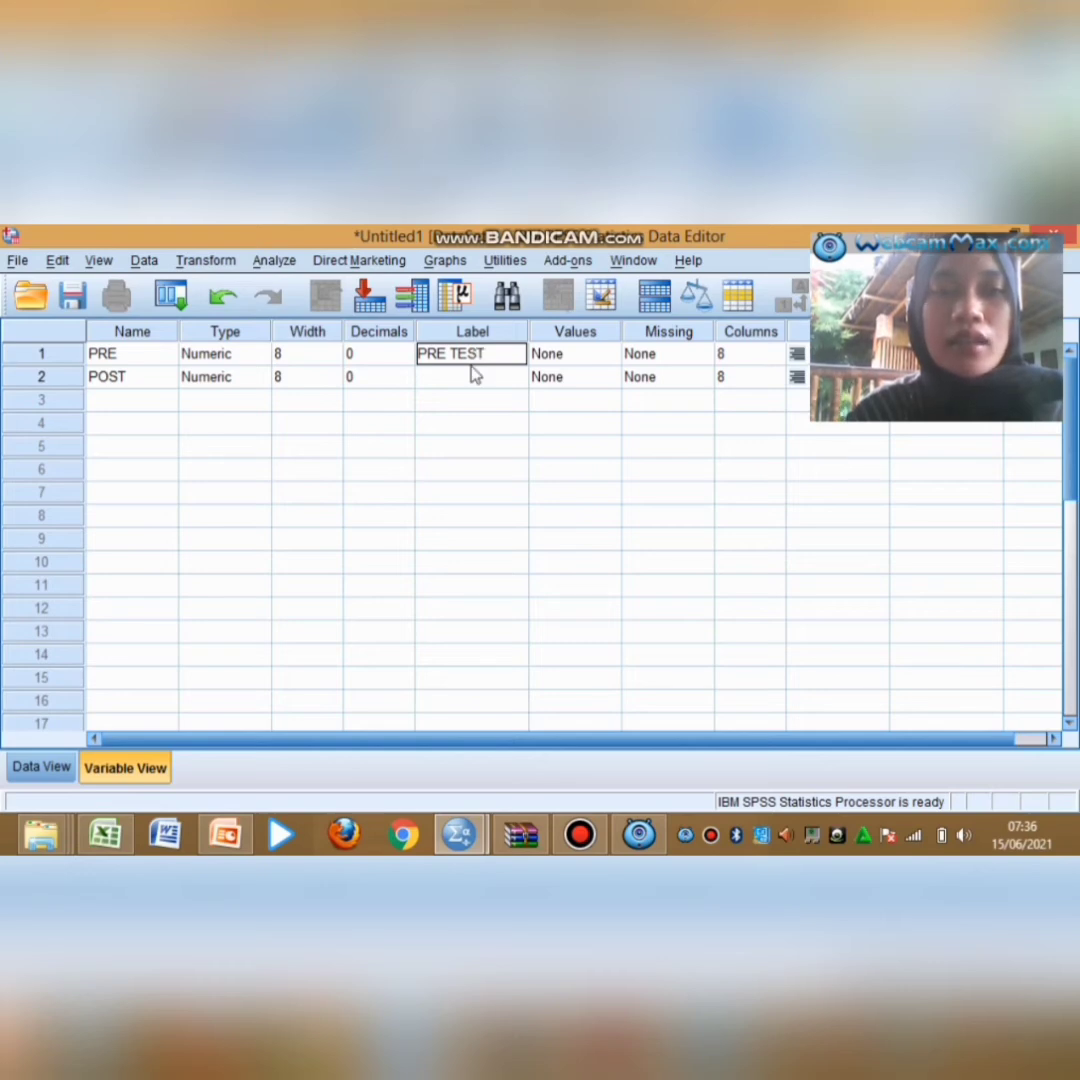
pyautogui.click(473, 377)
pyautogui.write('POS')
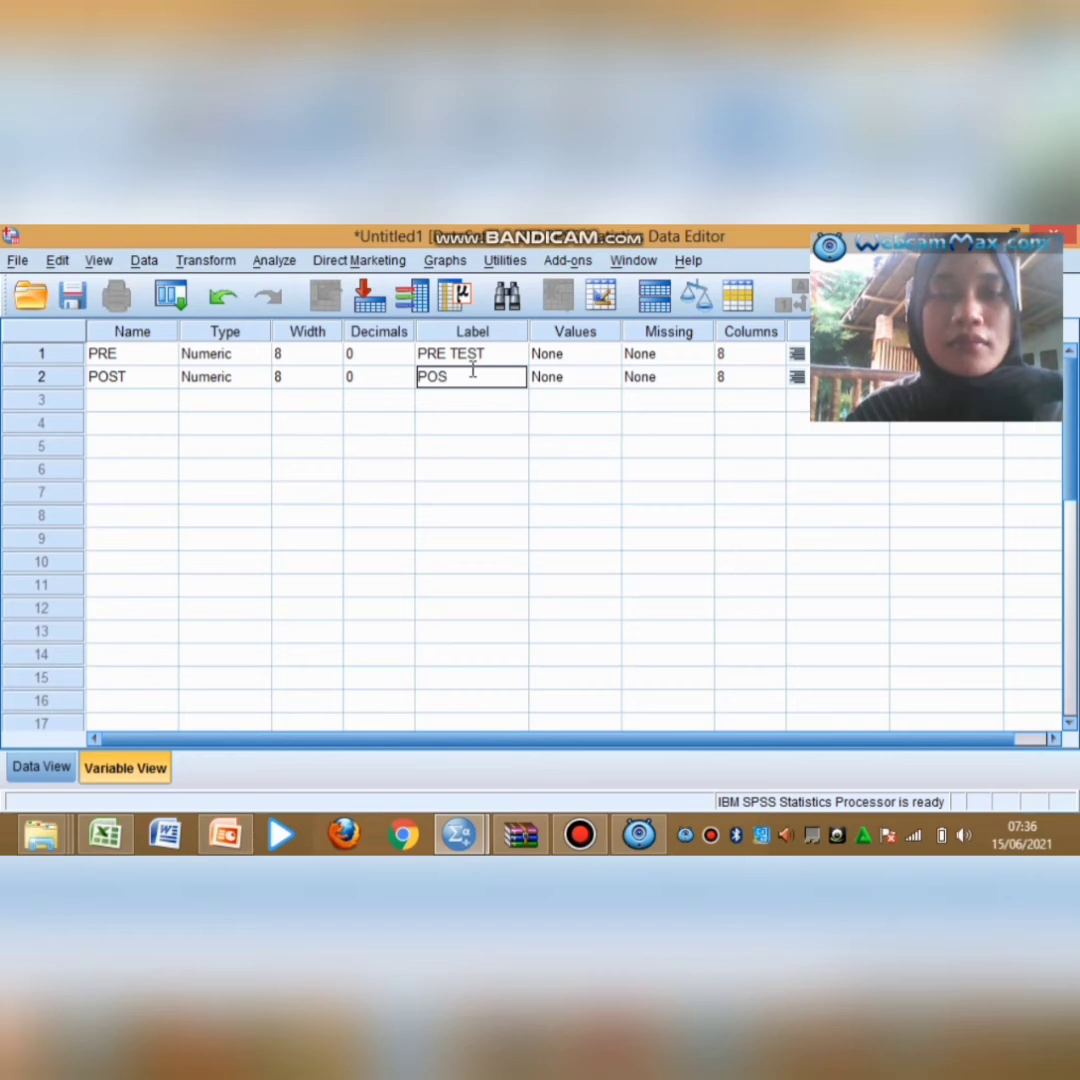
pyautogui.write('T TEST')
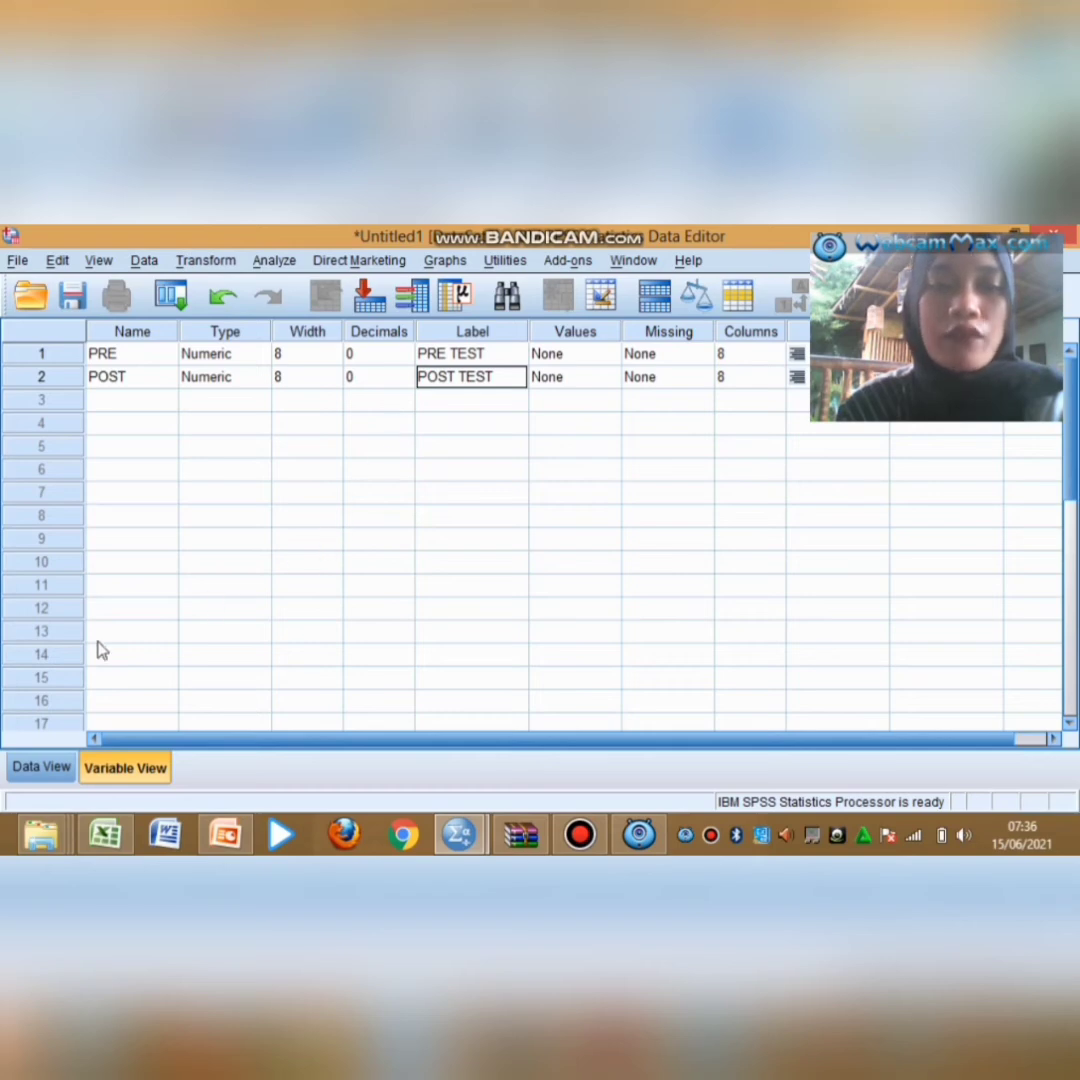
# Show the SPSS data view, and copy the pre-test and post-test scores in B3:C22 from the UJI WILCOXON workbook in Excel
pyautogui.press('super+c')
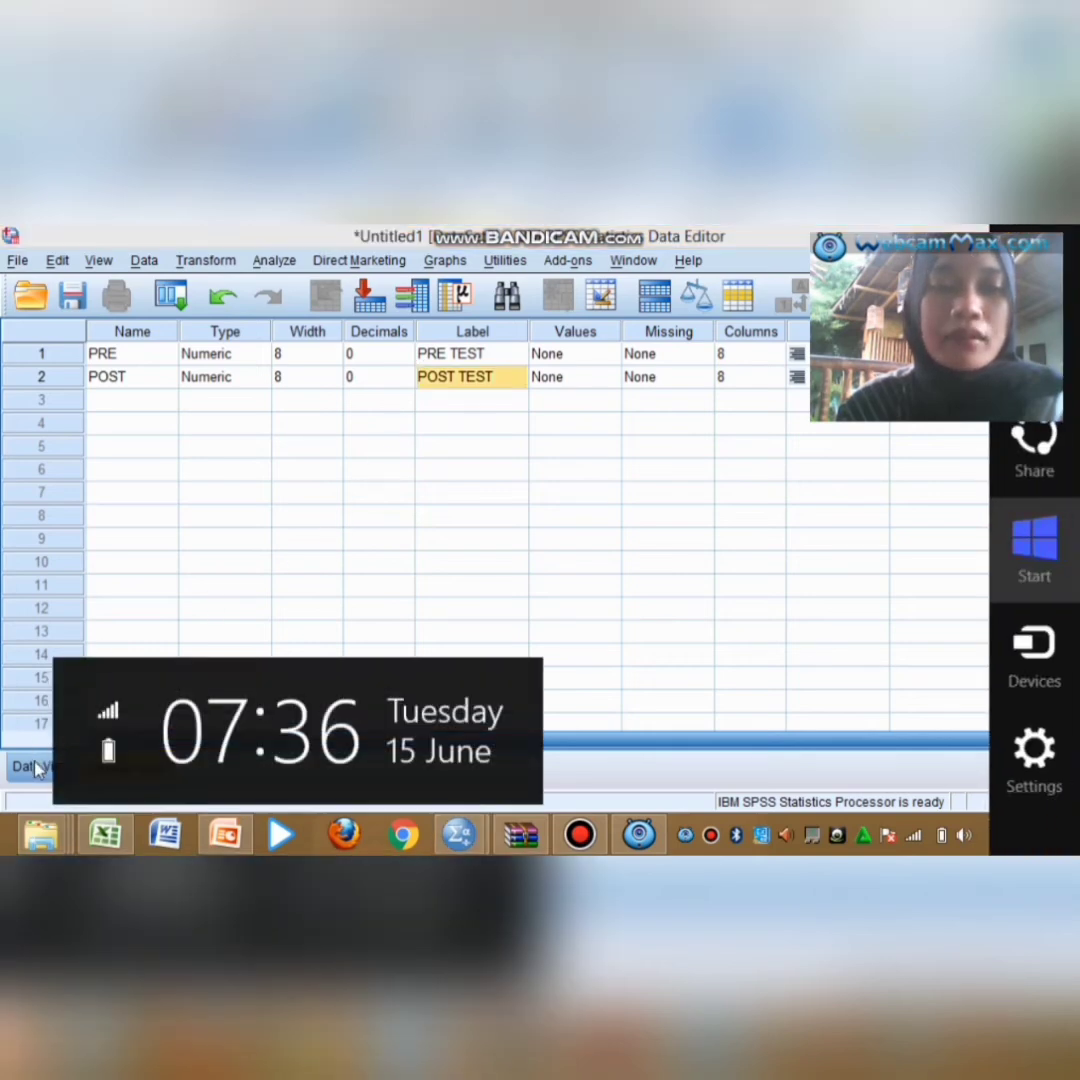
pyautogui.click(38, 766)
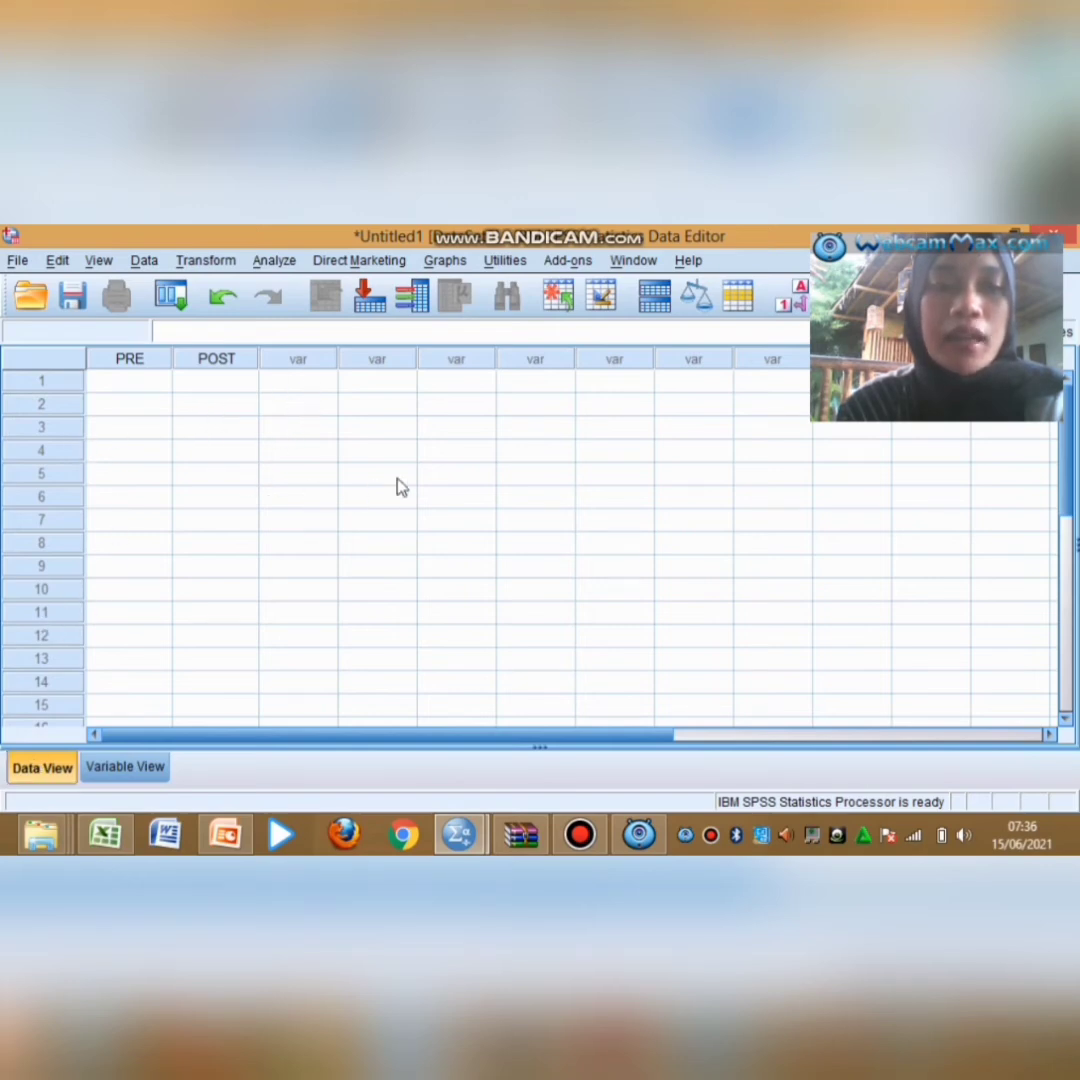
pyautogui.click(105, 835)
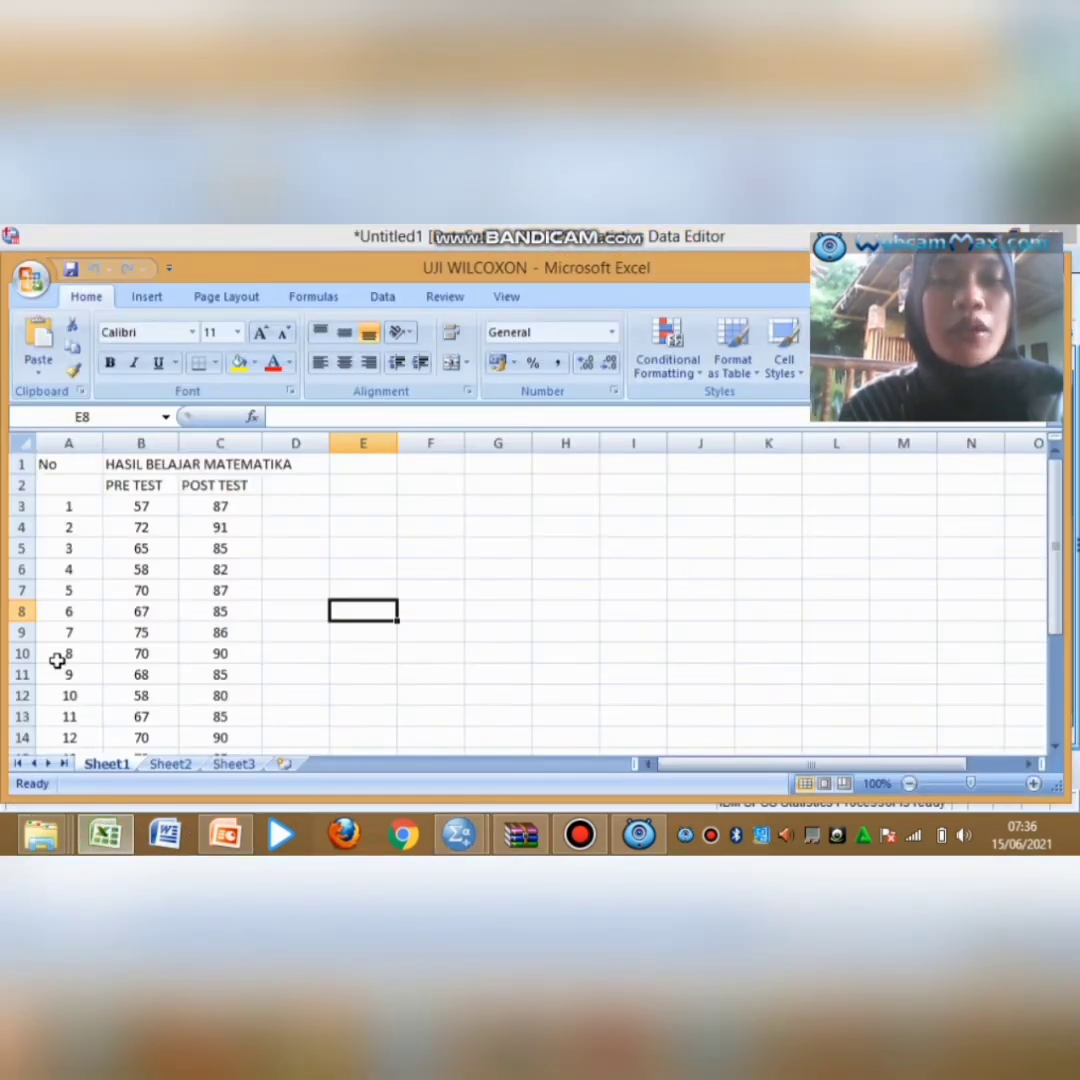
pyautogui.moveTo(119, 508); pyautogui.dragTo(229, 695)
pyautogui.rightClick(187, 648)
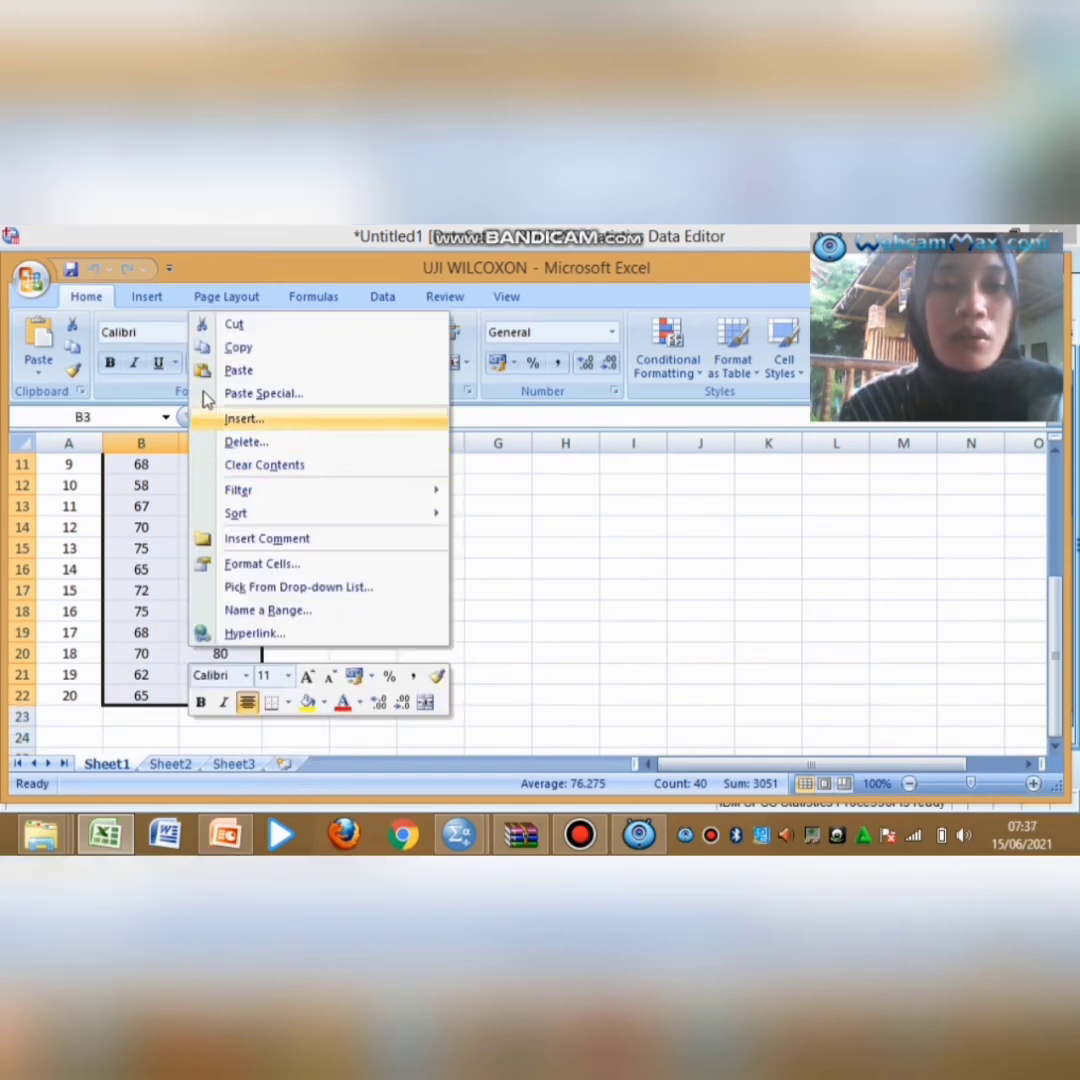
pyautogui.click(237, 347)
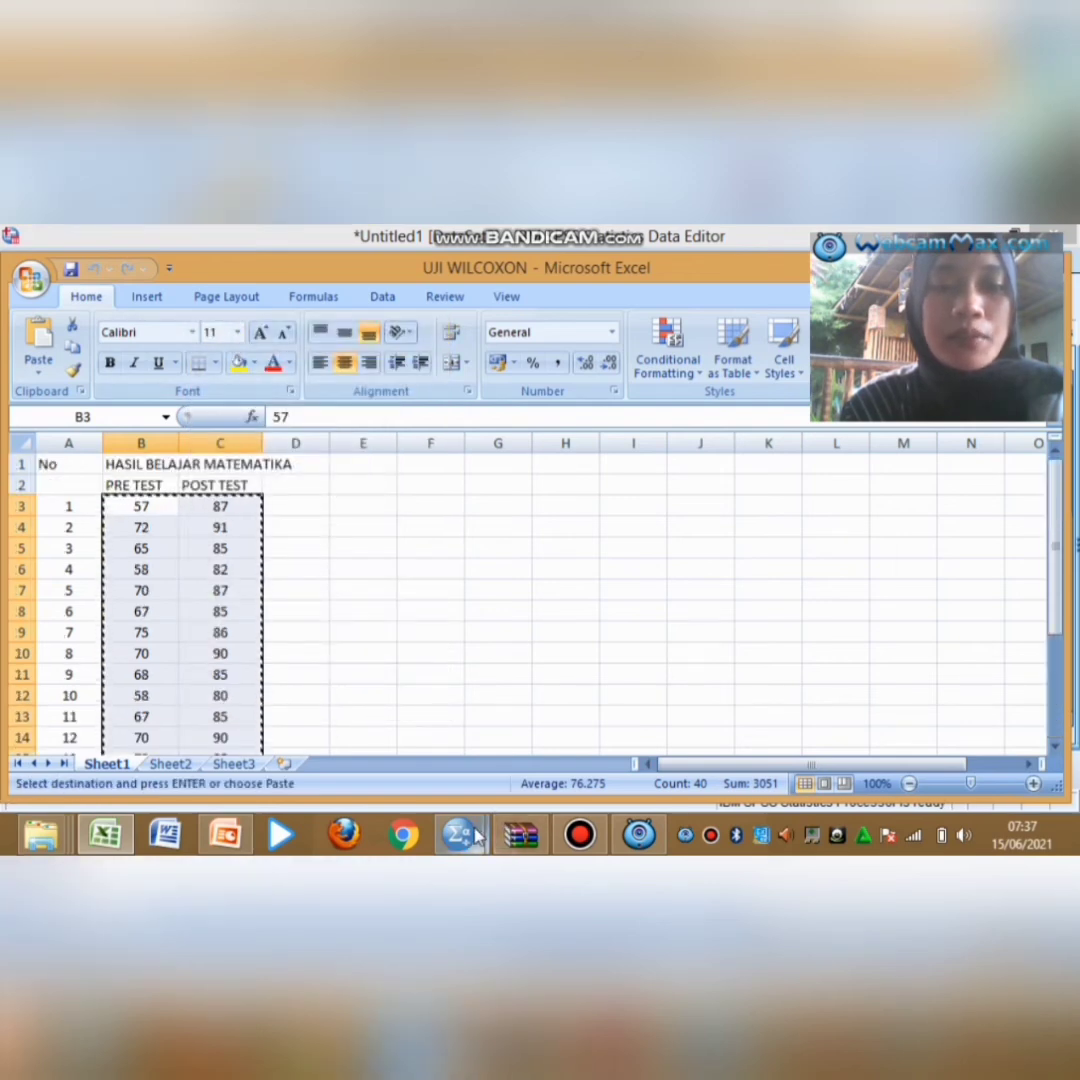
# Switch back to SPSS and paste the copied scores into the PRE and POST columns starting at row 1
pyautogui.moveTo(470, 836)
pyautogui.click(505, 746)
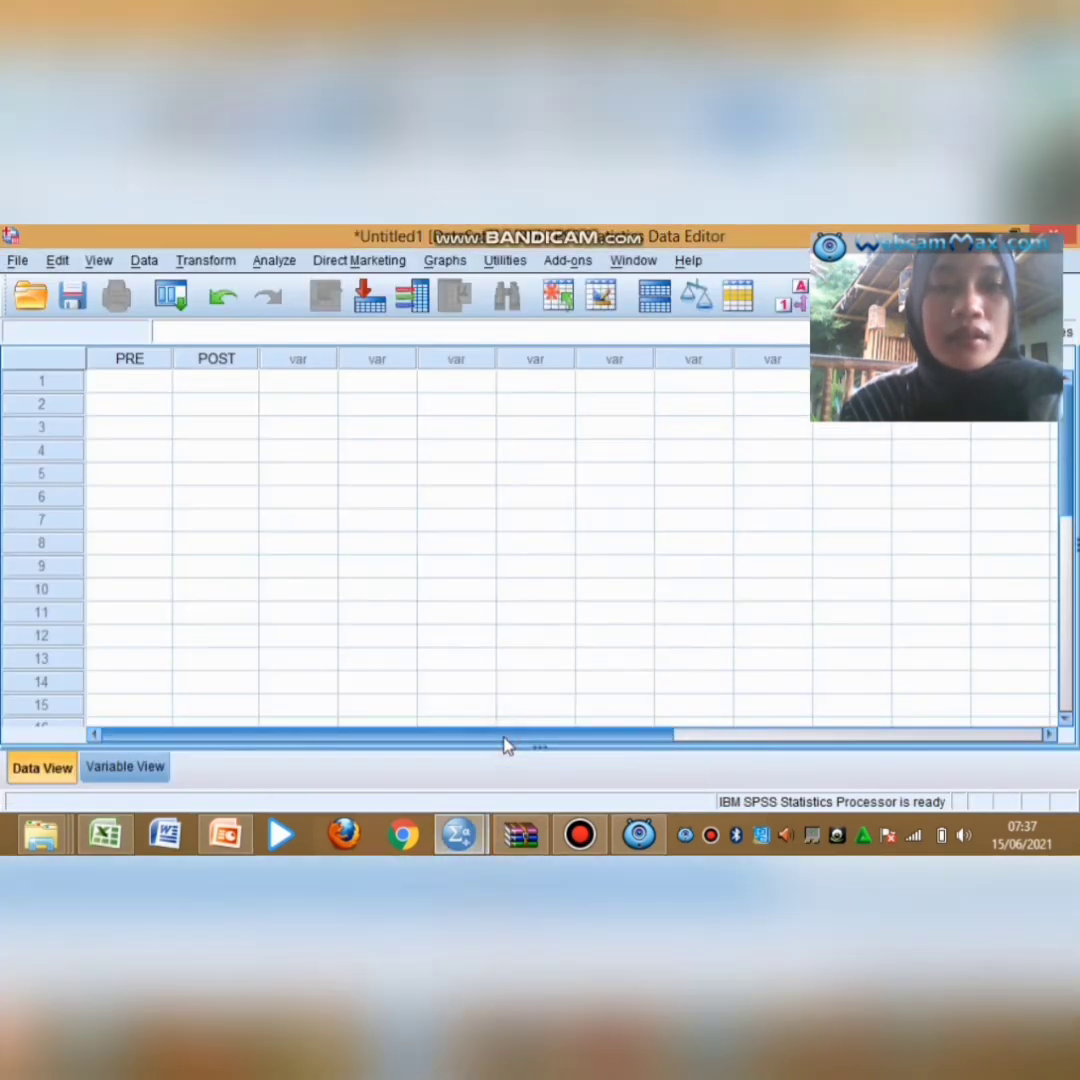
pyautogui.click(122, 380)
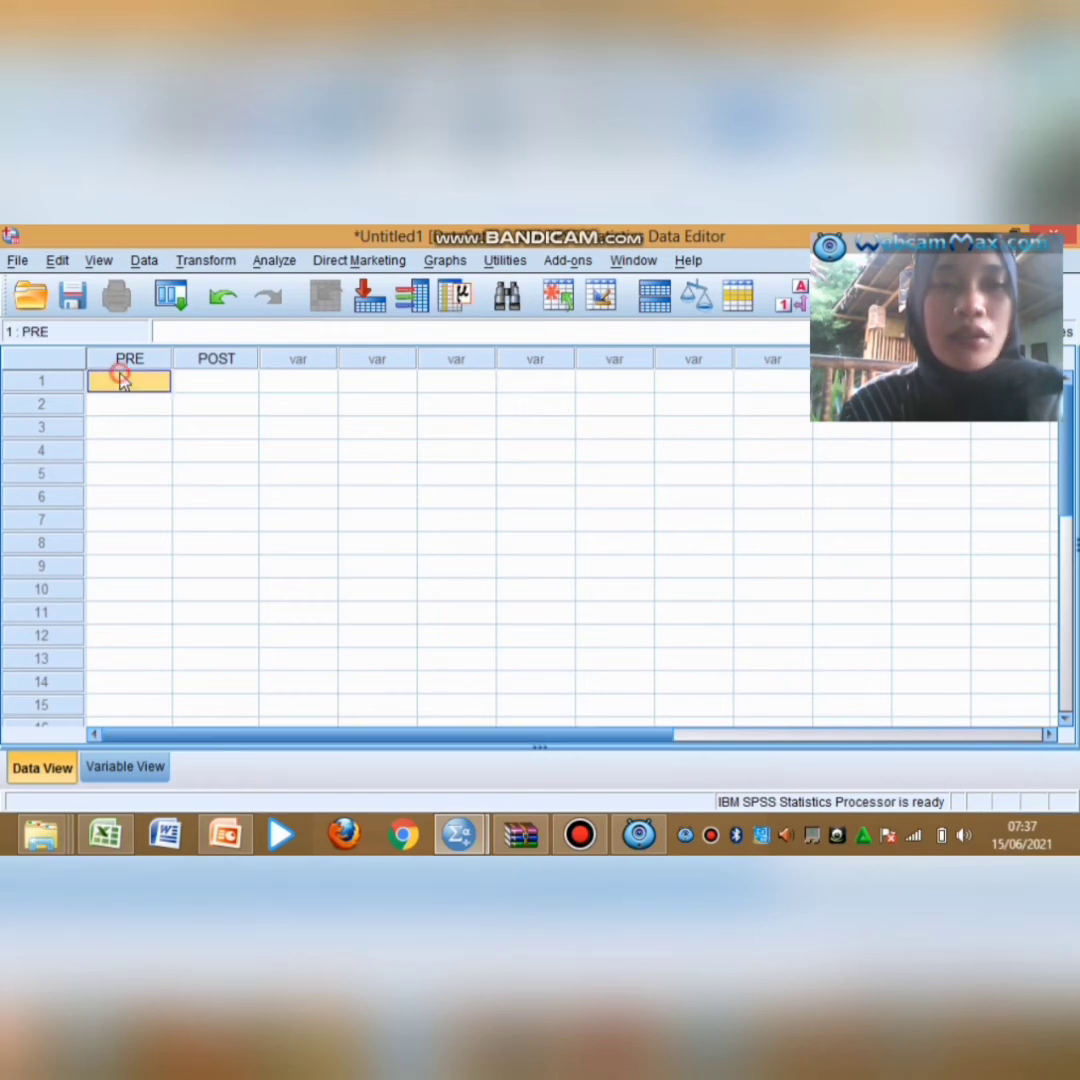
pyautogui.rightClick(121, 378)
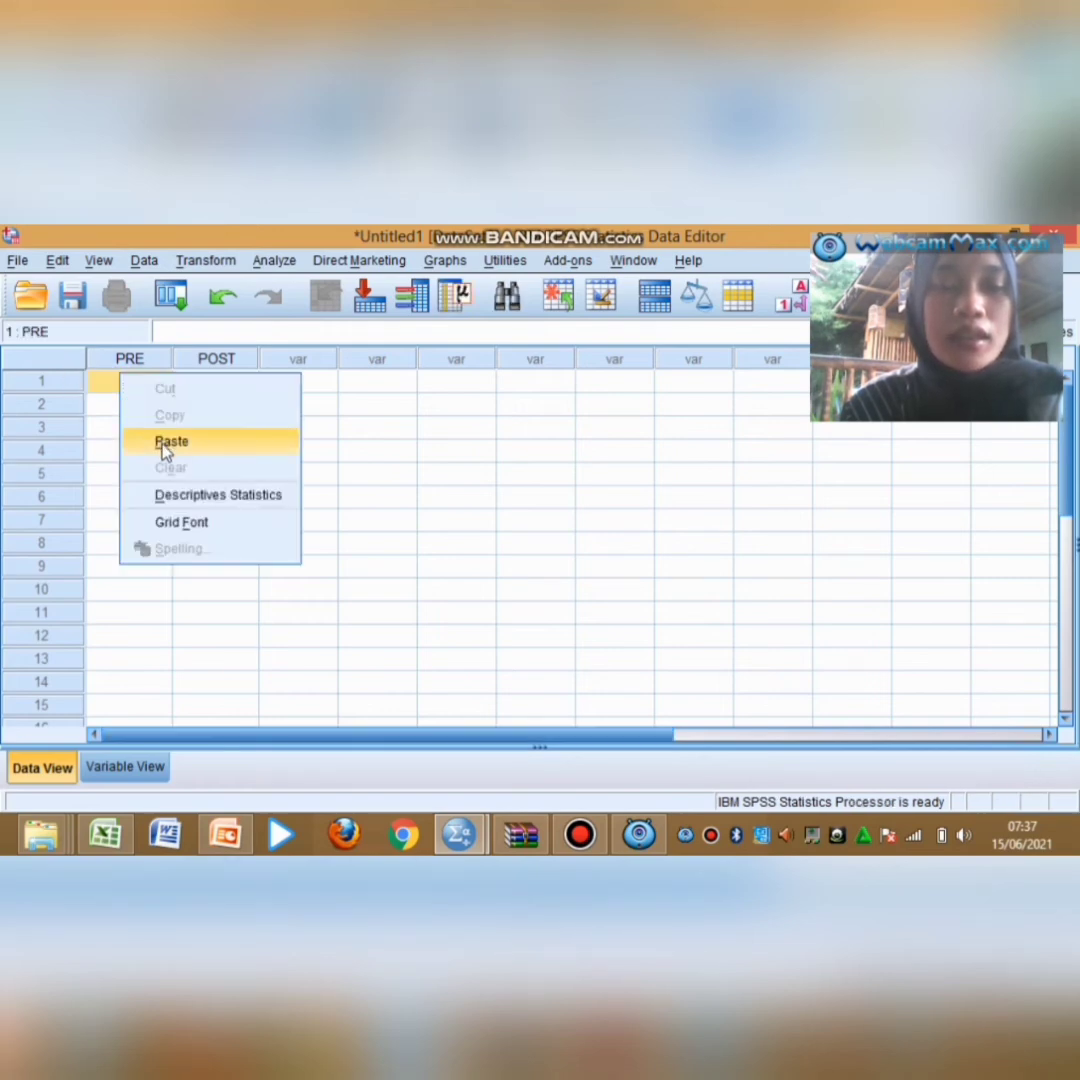
pyautogui.click(161, 442)
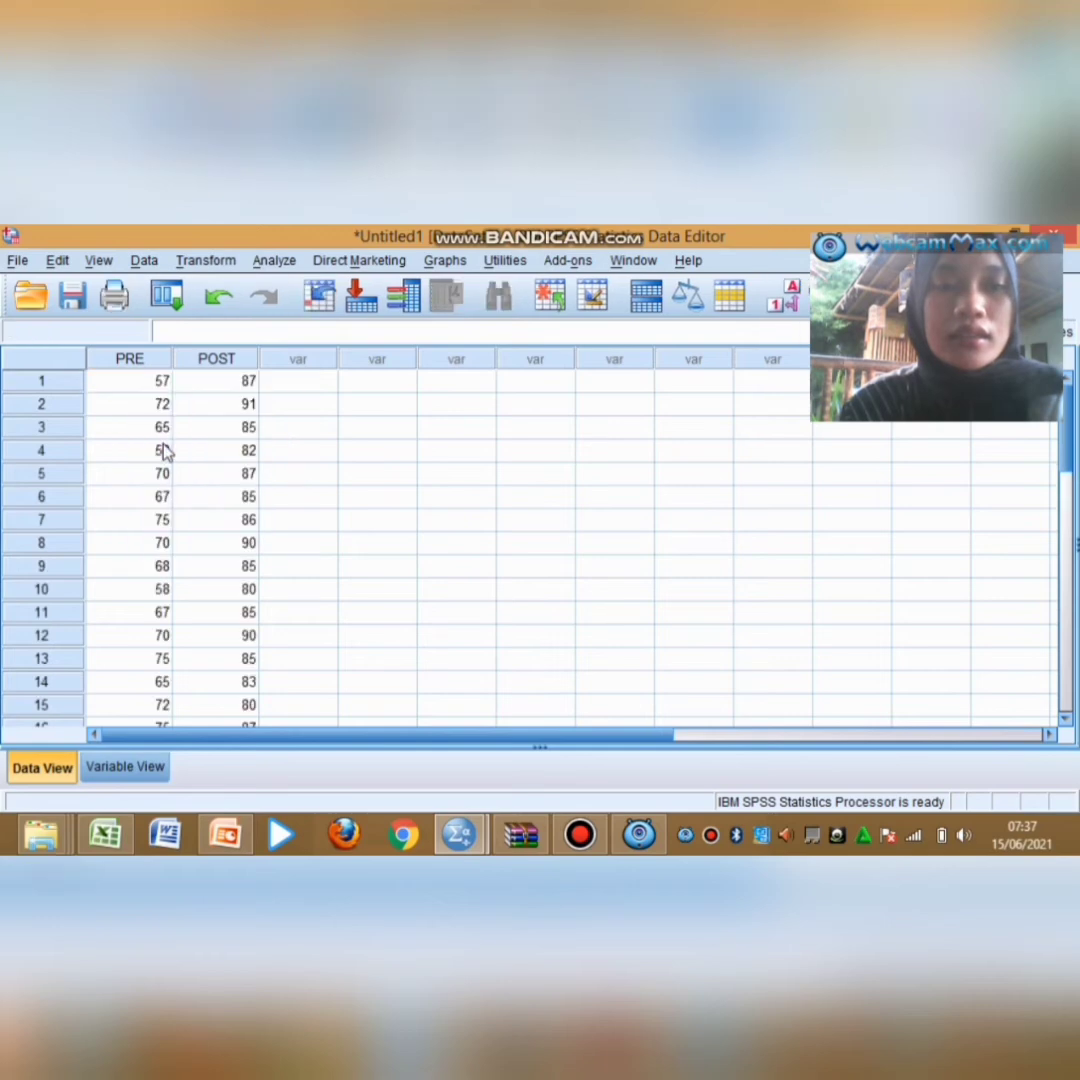
# Run the legacy nonparametric two-related-samples test of type Wilcoxon, pairing PRE TEST as Variable1 with POST TEST as Variable2
pyautogui.click(272, 260)
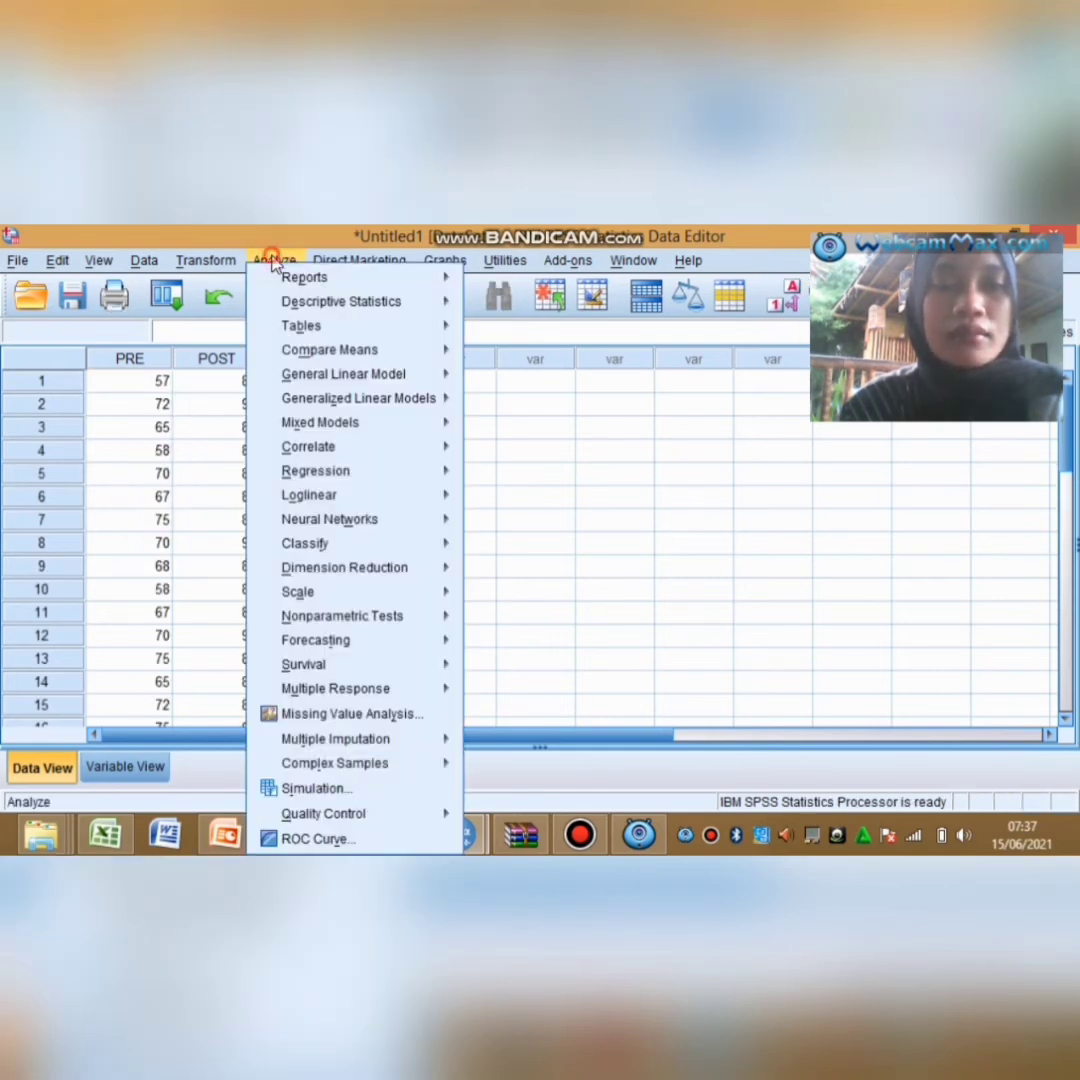
pyautogui.moveTo(333, 578)
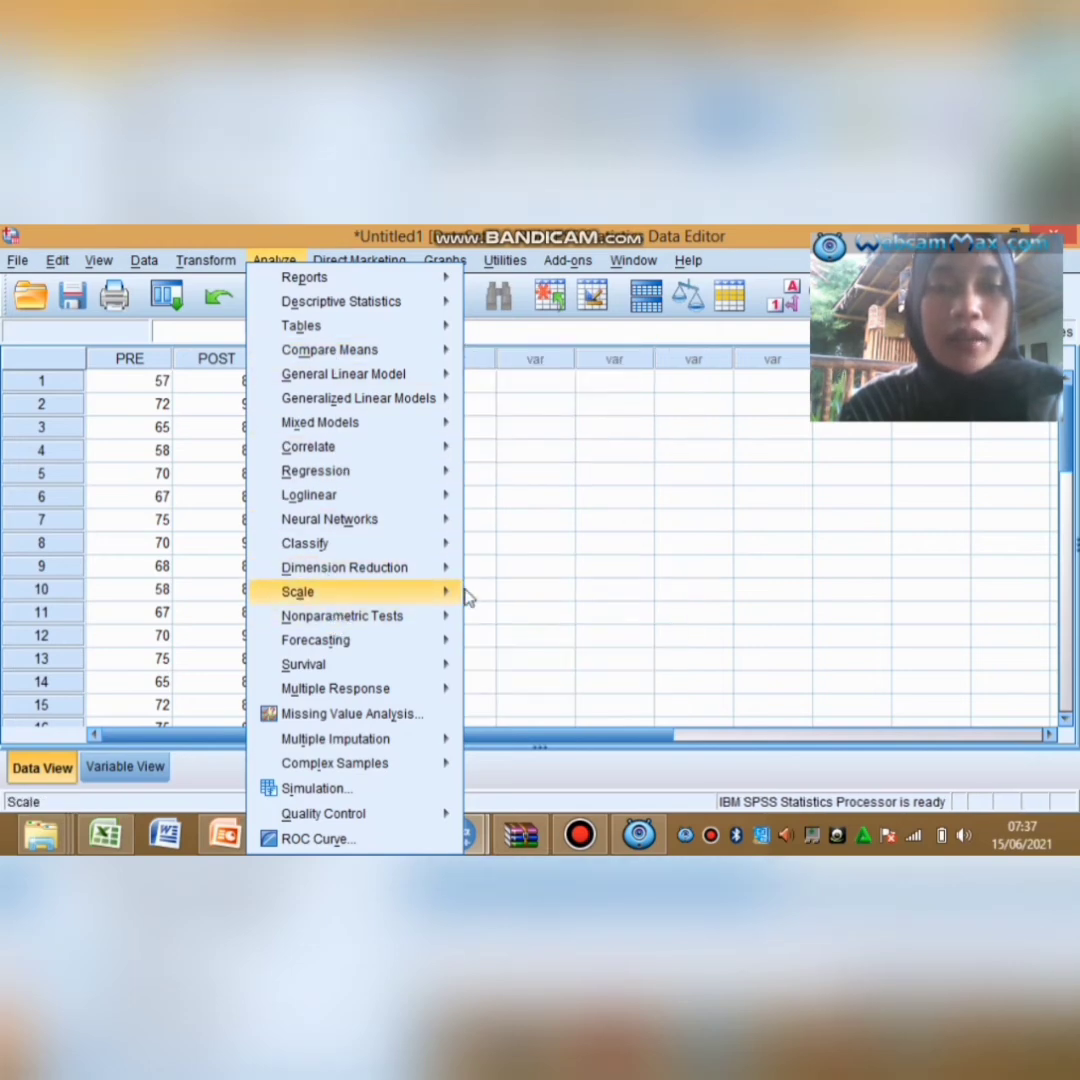
pyautogui.moveTo(436, 620)
pyautogui.moveTo(560, 706)
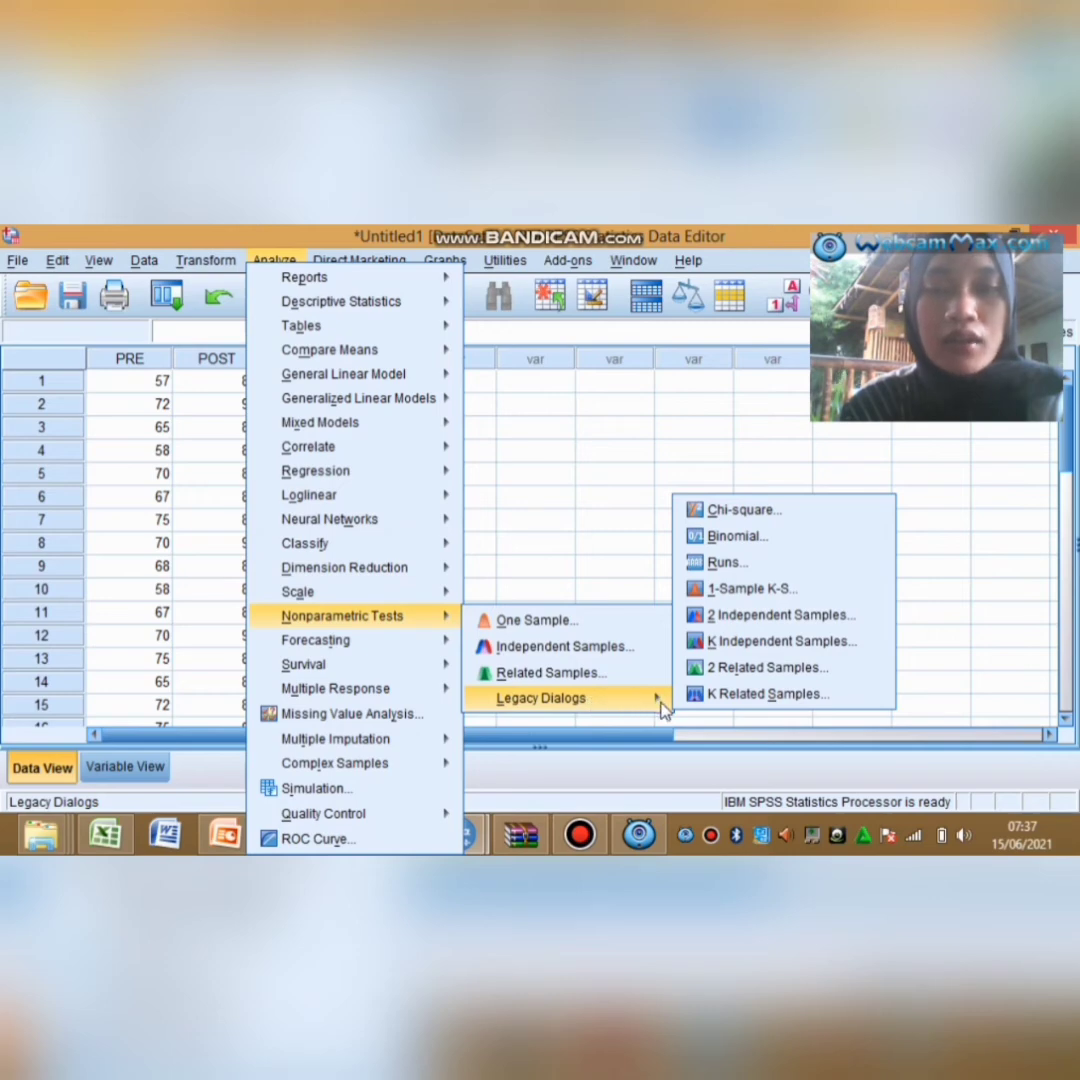
pyautogui.click(733, 672)
pyautogui.press('super+c')
pyautogui.click(733, 674)
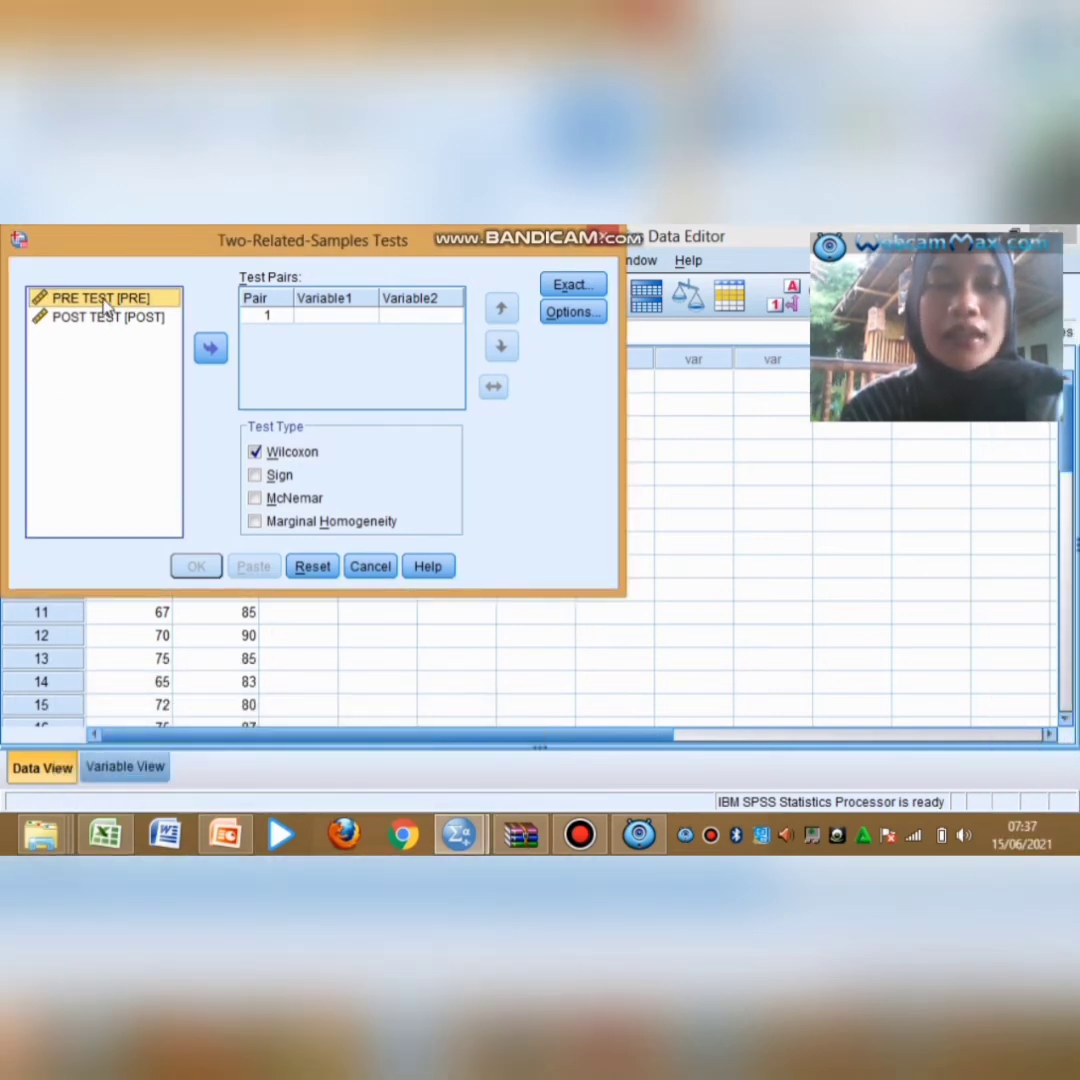
pyautogui.click(210, 346)
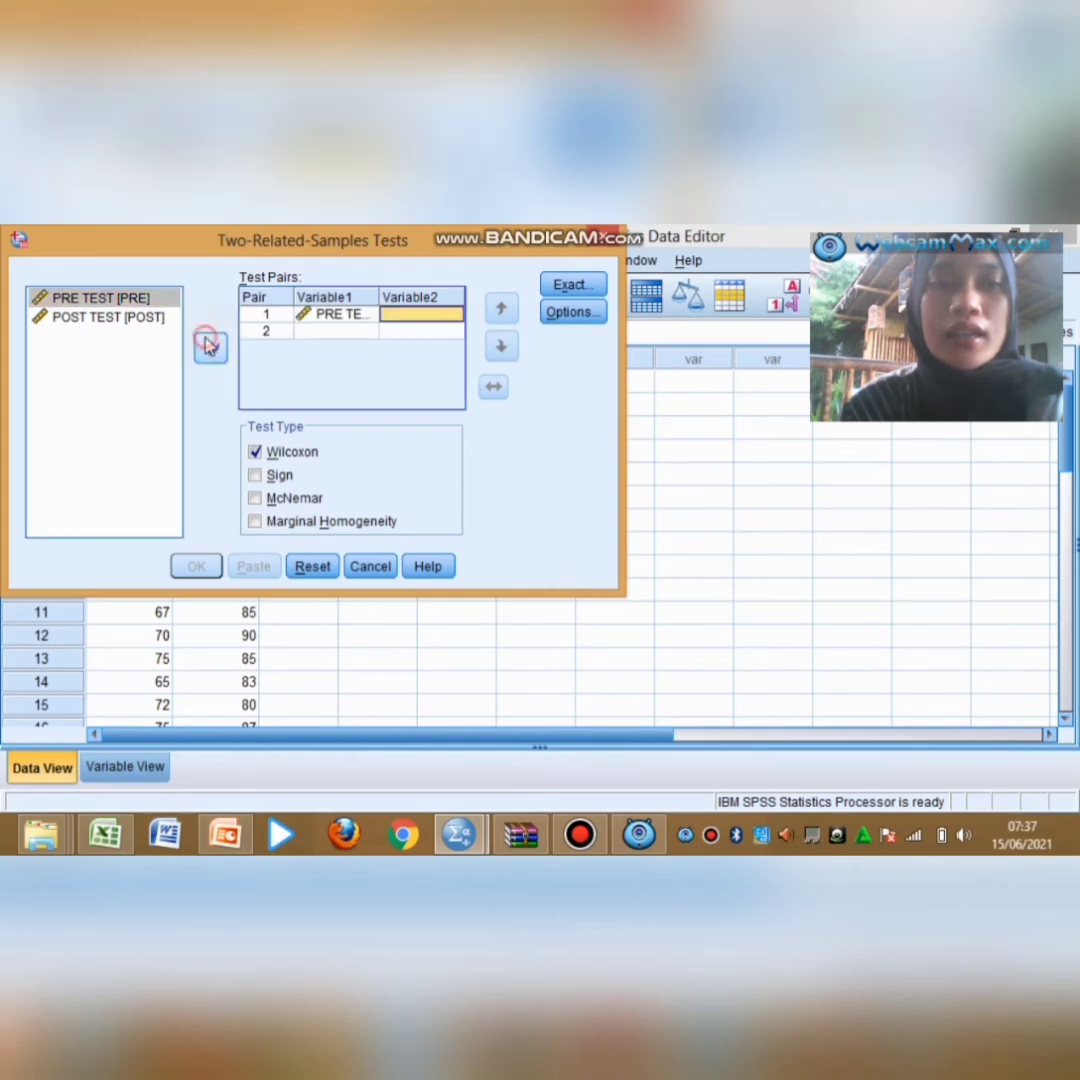
pyautogui.click(118, 318)
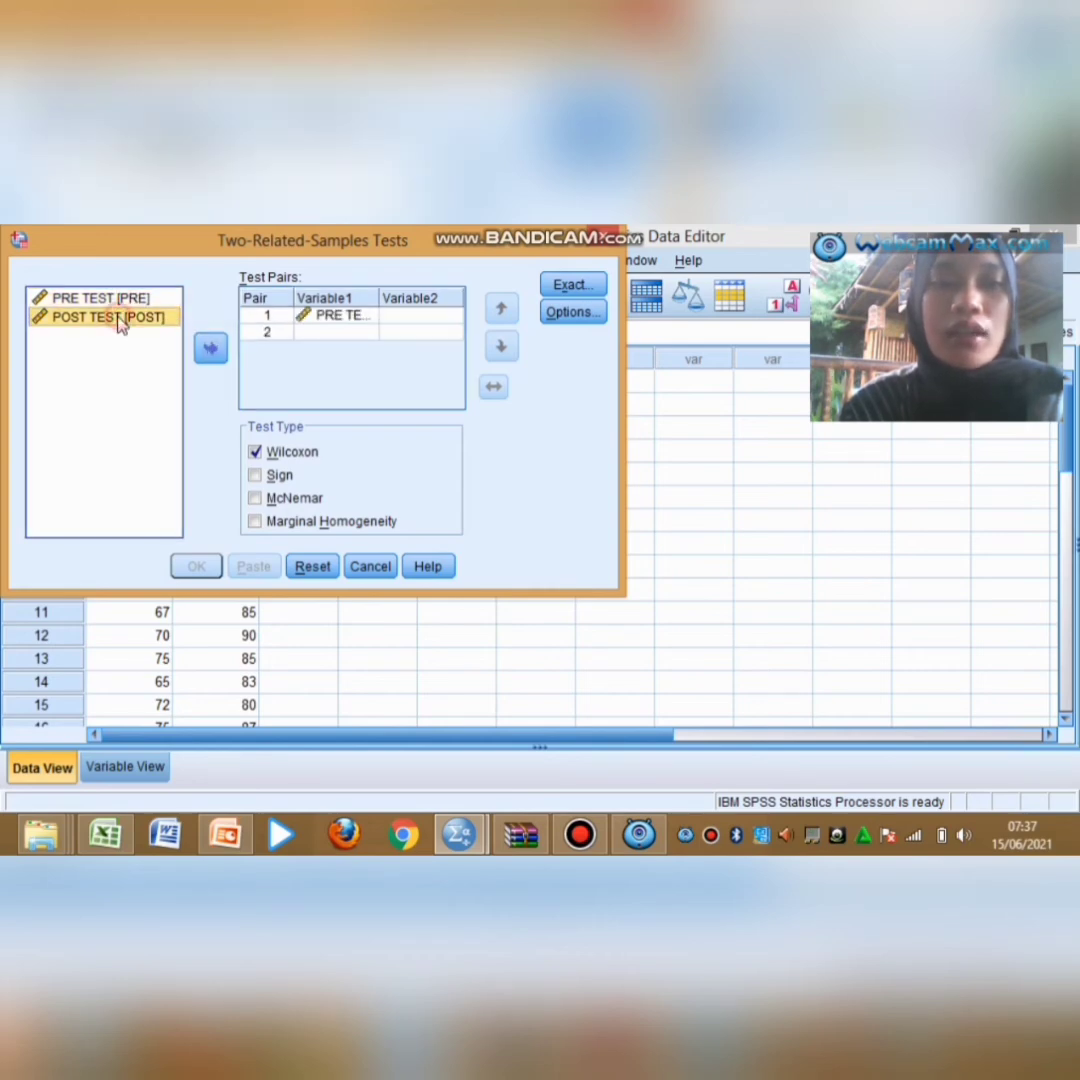
pyautogui.click(211, 347)
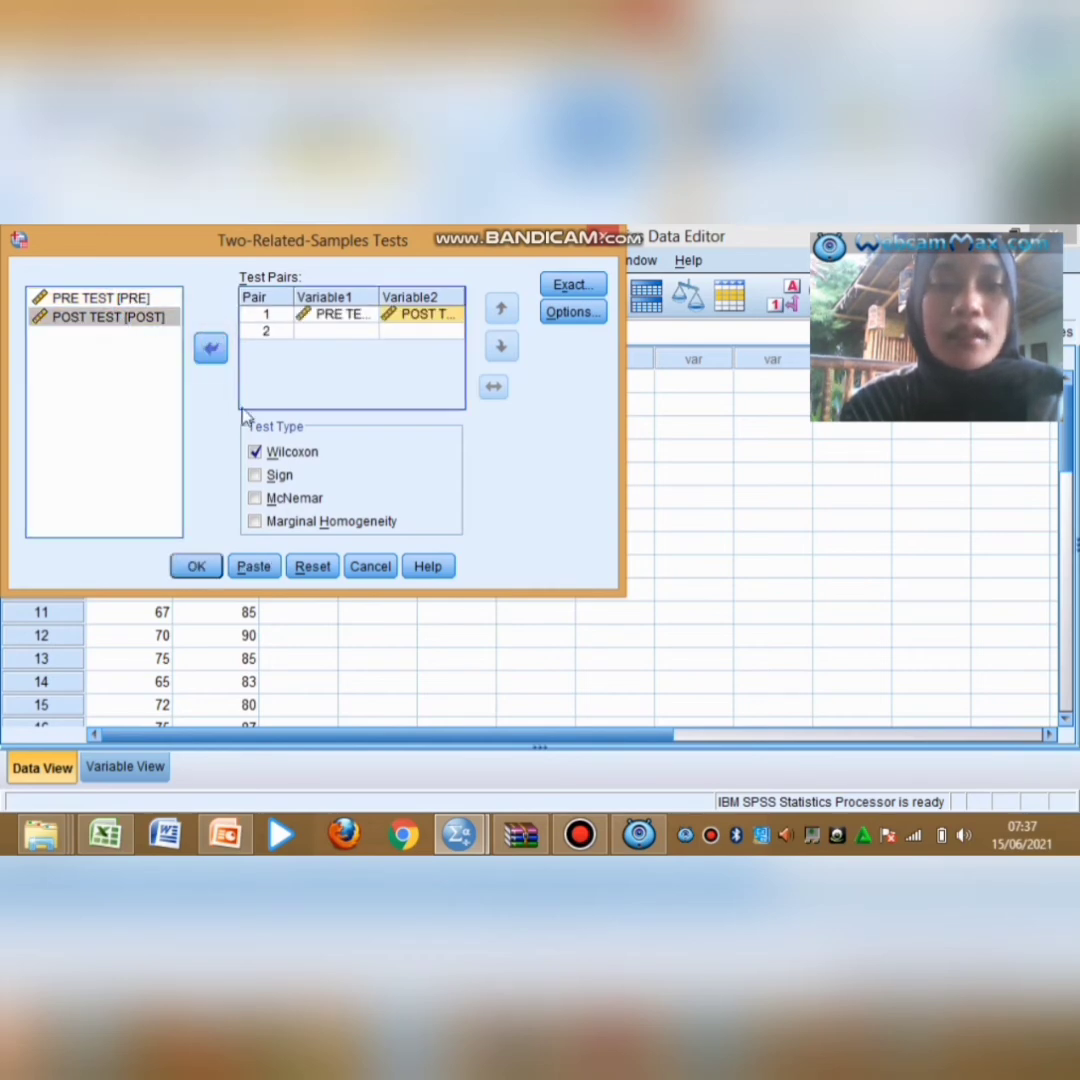
pyautogui.click(198, 566)
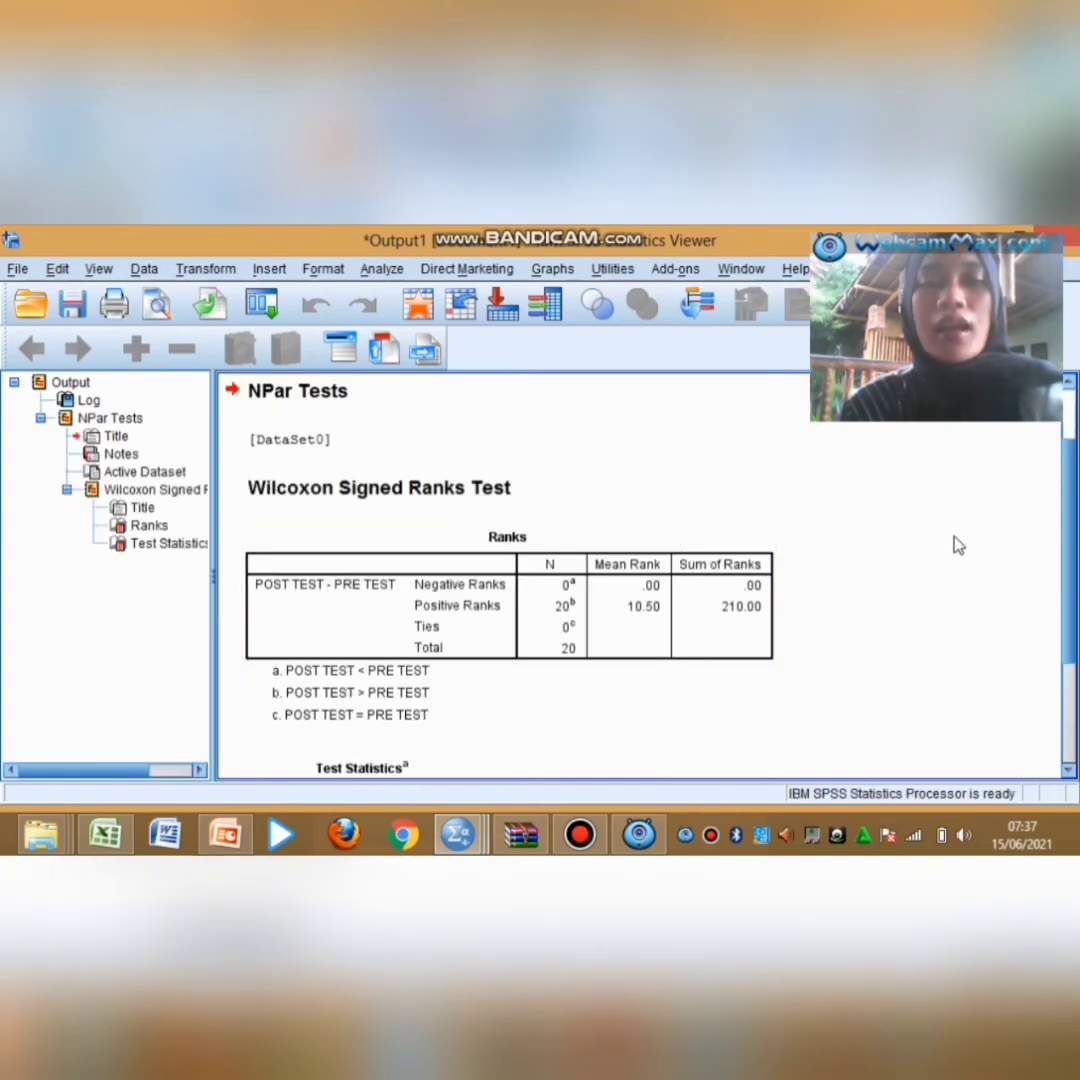
# Examine the Ranks and Test Statistics tables in the output, and display the research hypotheses on slide 5 in PowerPoint
pyautogui.moveTo(1073, 545); pyautogui.dragTo(1073, 622)
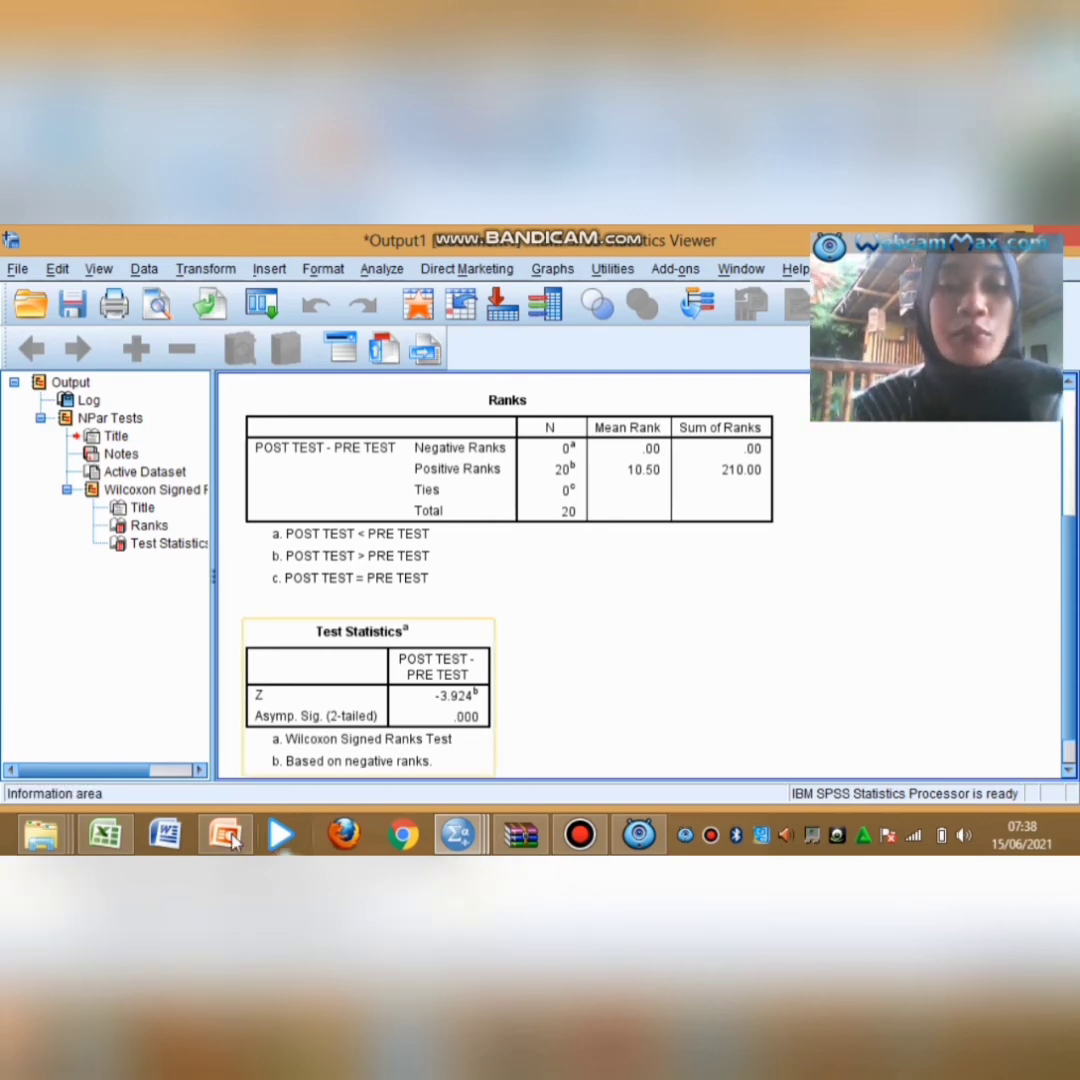
pyautogui.moveTo(238, 840)
pyautogui.click(229, 781)
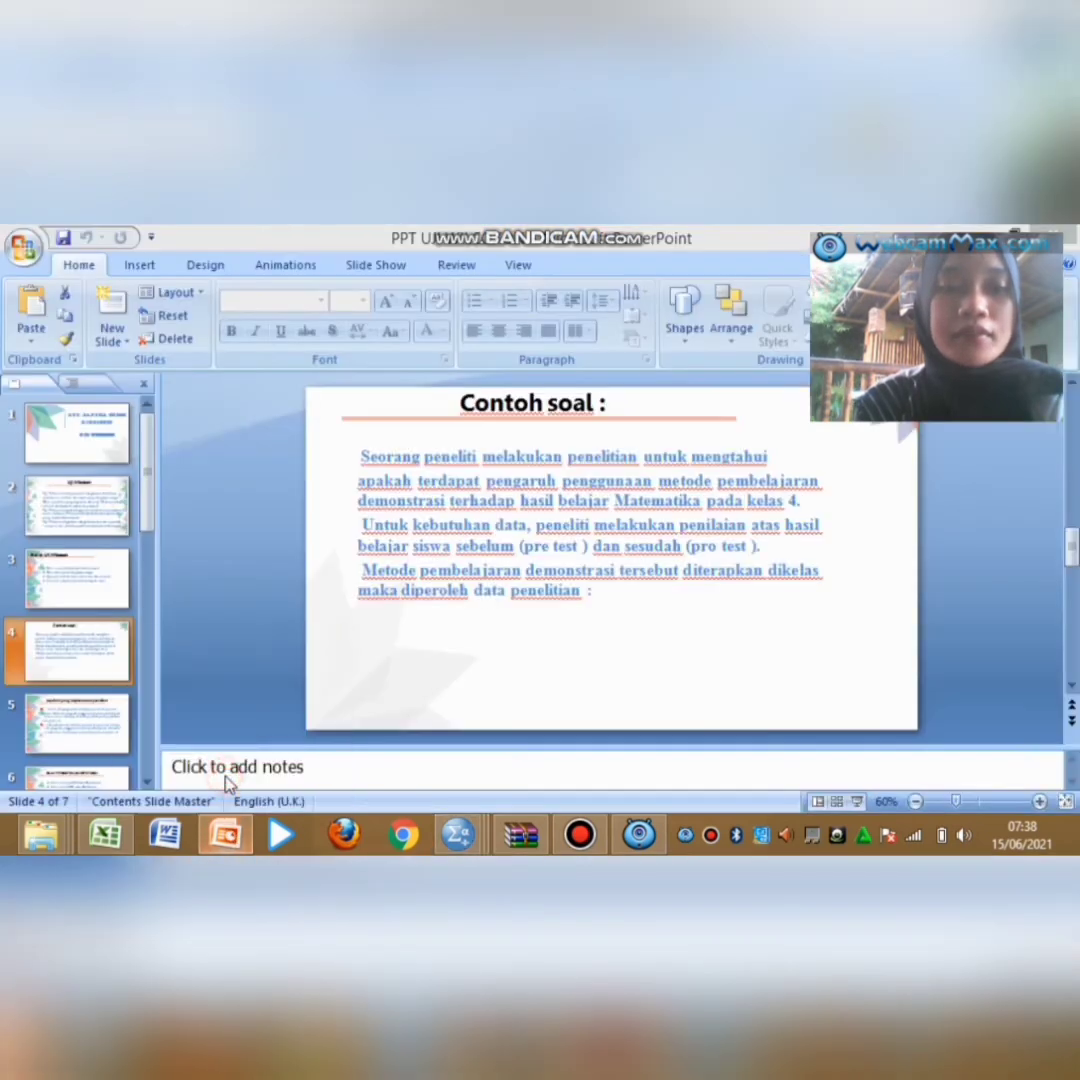
pyautogui.click(82, 712)
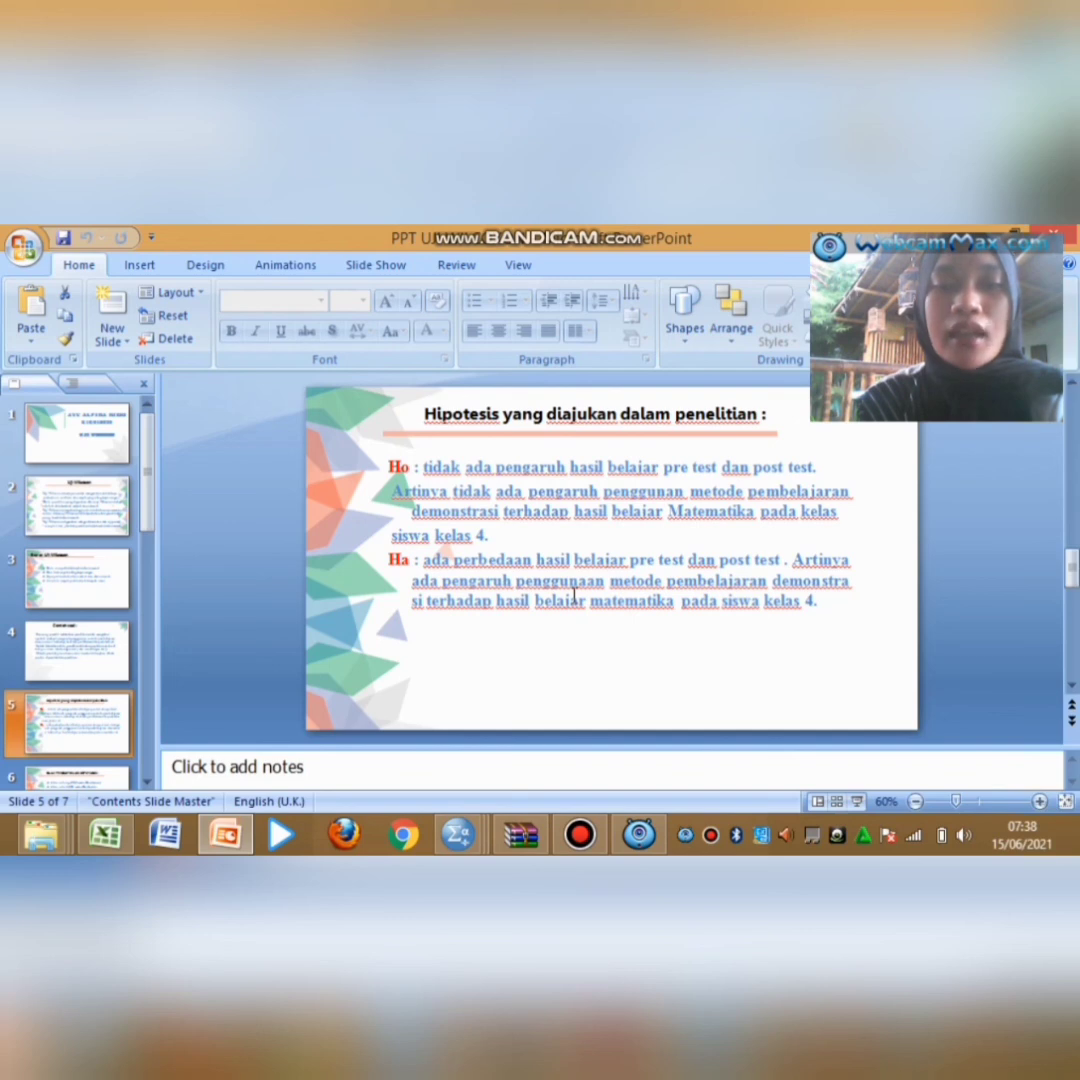
pyautogui.press('super+c')
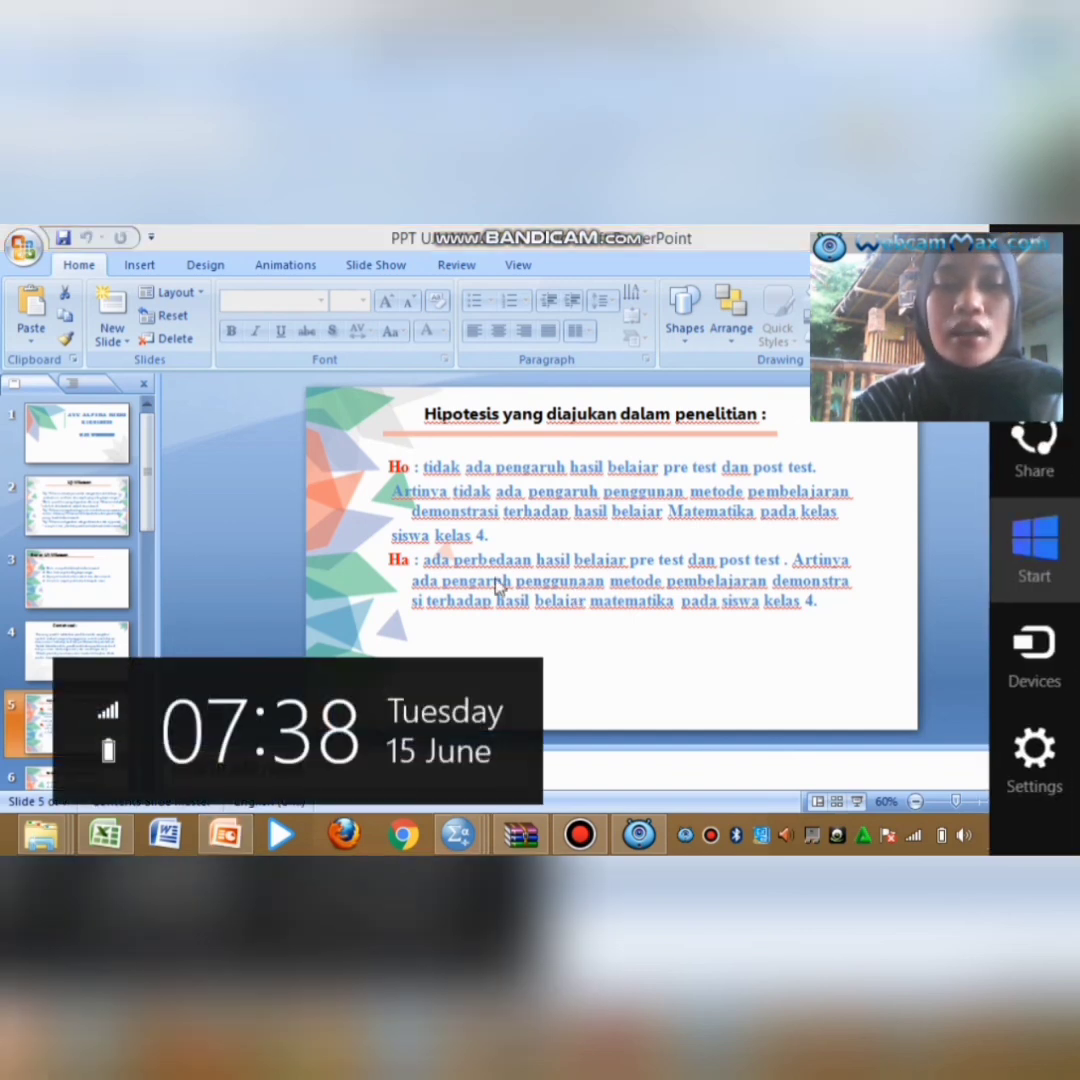